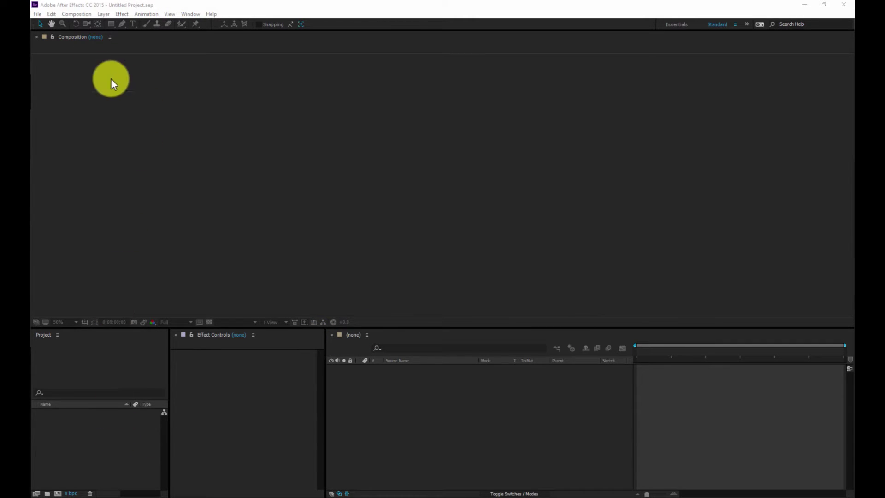
{"action": "left_click", "coordinate": [36, 14]}
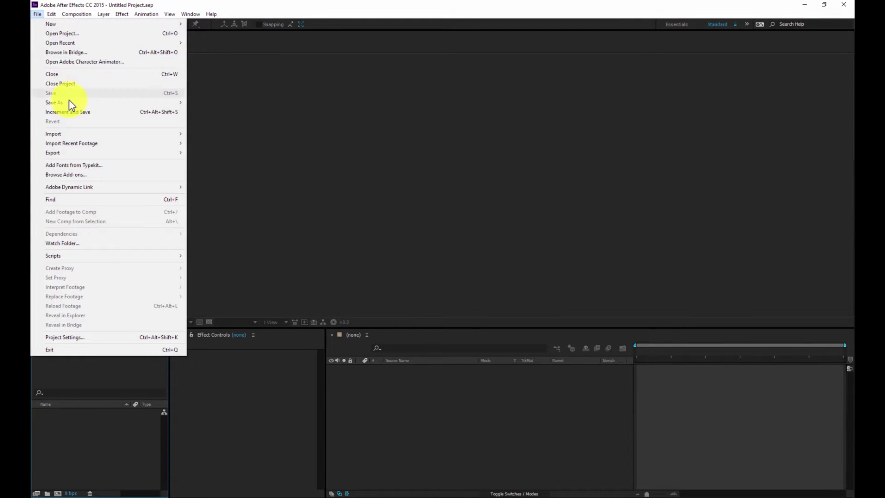
{"action": "mouse_move", "coordinate": [81, 134]}
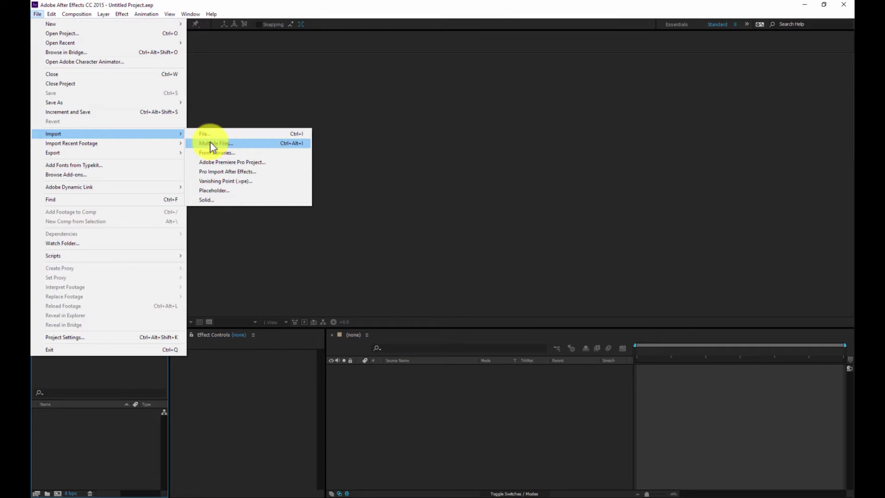
{"action": "left_click", "coordinate": [115, 440]}
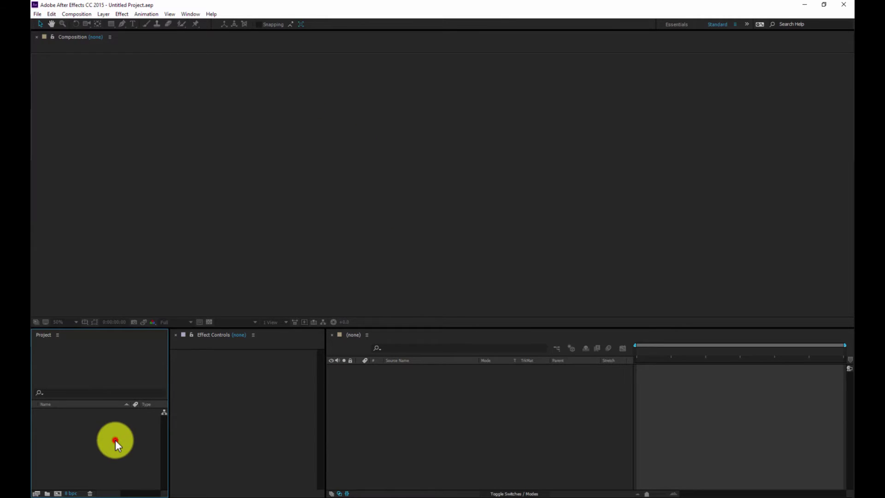
{"action": "key", "text": "ctrl+i"}
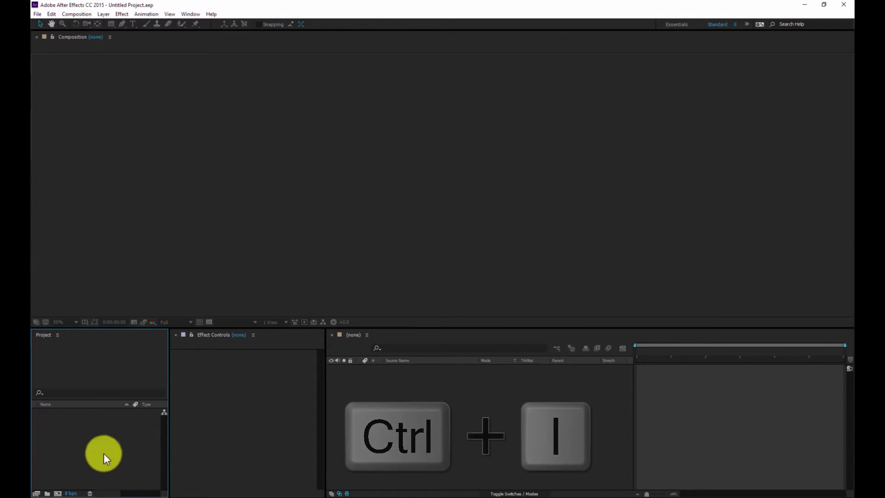
Import bird.png on its own into the project and remove it again
{"action": "double_click", "coordinate": [90, 431]}
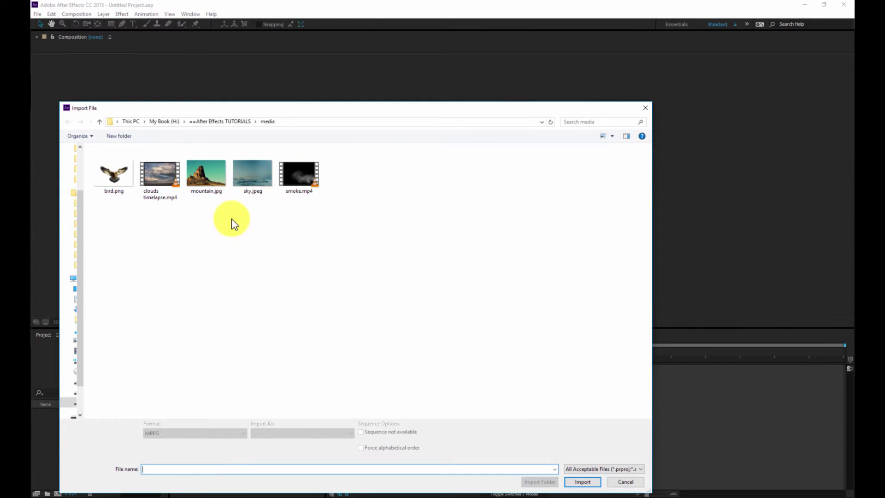
{"action": "left_click", "coordinate": [111, 177]}
{"action": "left_click", "coordinate": [581, 475]}
{"action": "left_click", "coordinate": [65, 417]}
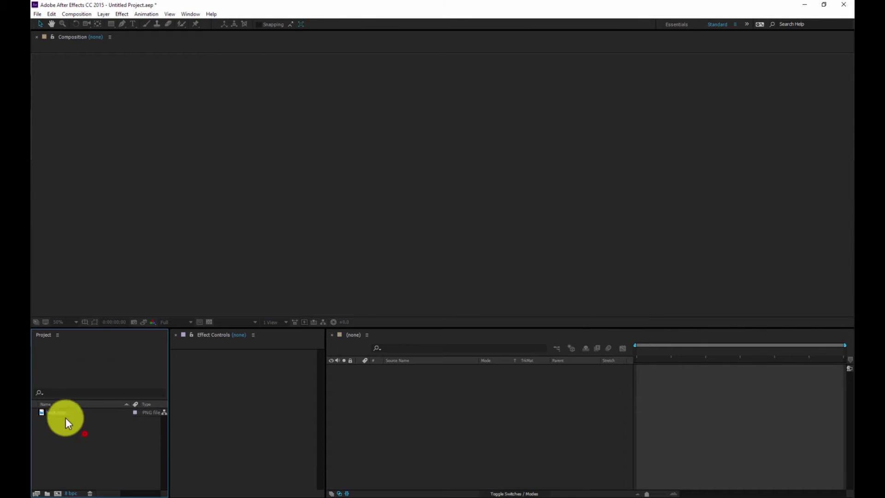
{"action": "left_click", "coordinate": [56, 410]}
Import bird.png, clouds timelapse.mp4, mountain.jpg, sky.jpeg and smoke.mp4 together as footage
{"action": "double_click", "coordinate": [69, 424]}
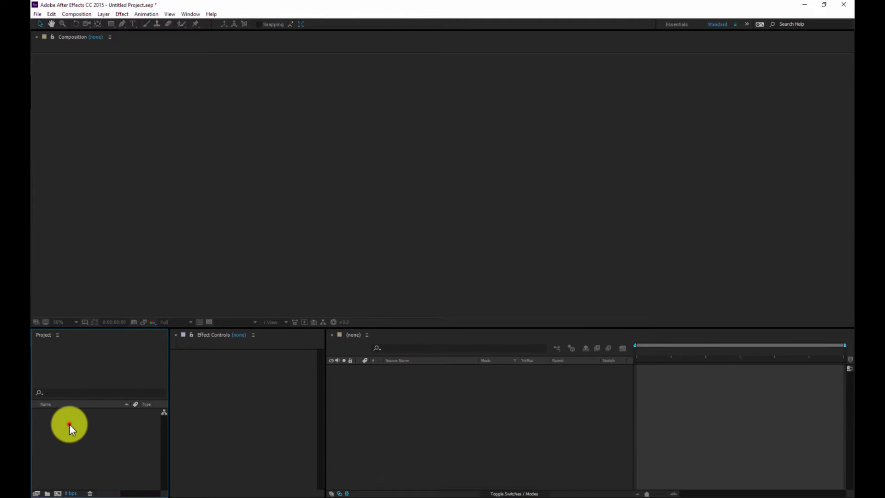
{"action": "left_click_drag", "start_coordinate": [349, 225], "coordinate": [105, 161]}
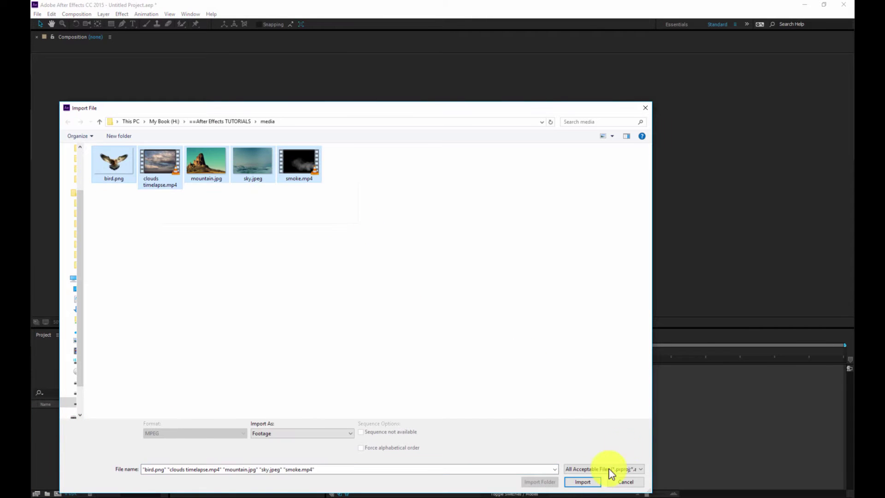
{"action": "left_click", "coordinate": [582, 480]}
{"action": "left_click", "coordinate": [90, 464]}
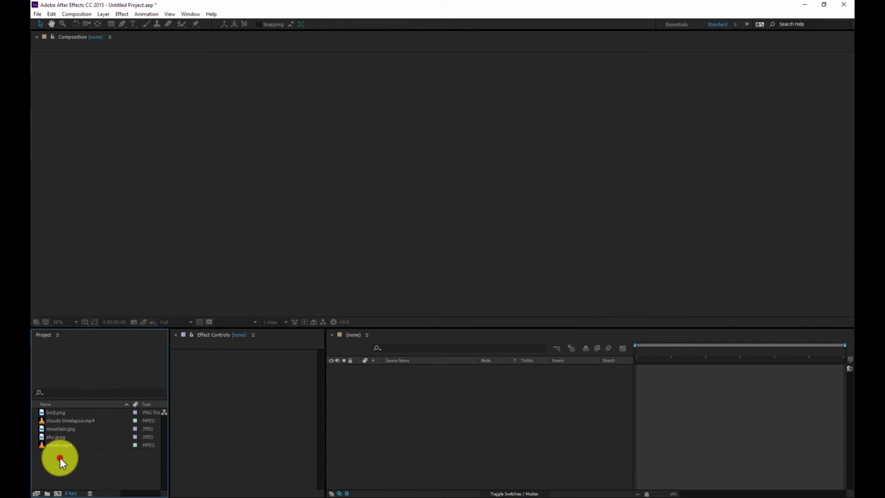
Create a composition from mountain.jpg by placing the image in the empty timeline
{"action": "left_click", "coordinate": [64, 429]}
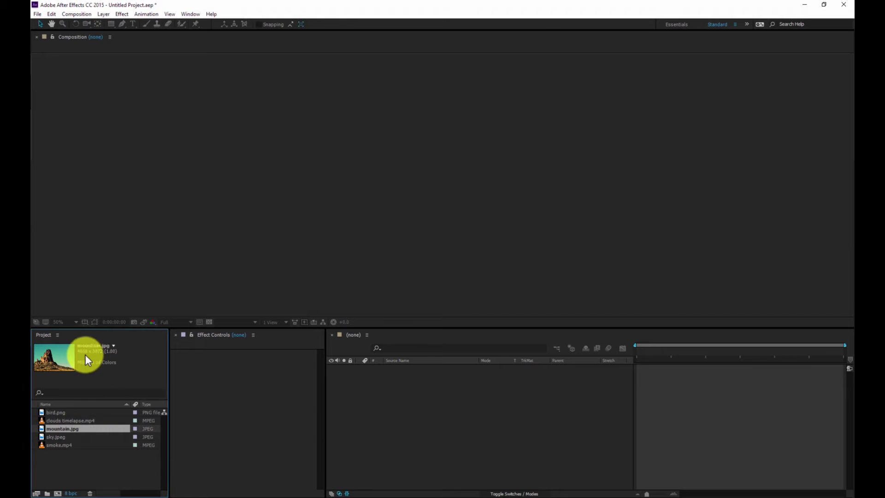
{"action": "left_click_drag", "start_coordinate": [56, 427], "coordinate": [462, 412]}
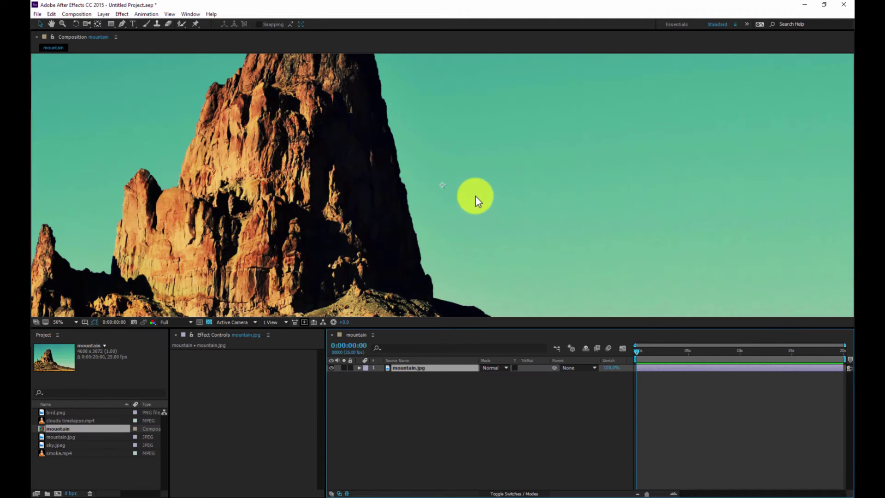
{"action": "scroll", "coordinate": [397, 204], "scroll_direction": "down", "scroll_amount": 4}
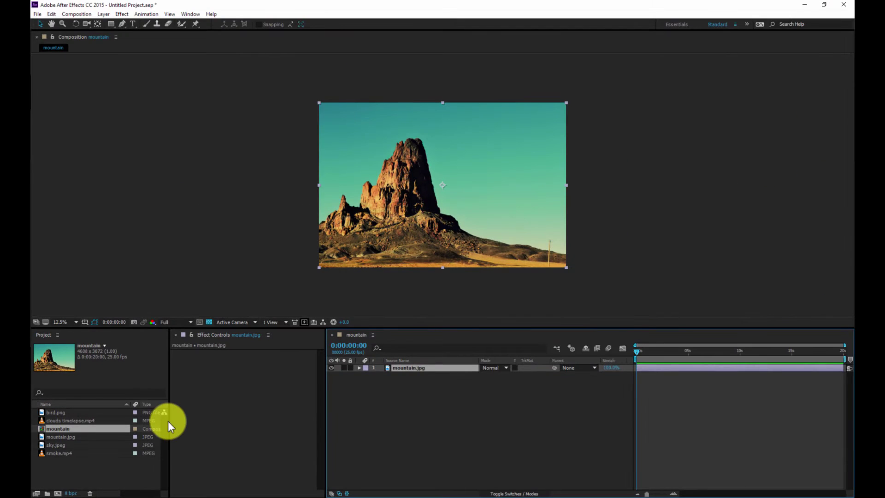
Widen the Project area to show the footage size and media duration columns
{"action": "left_click_drag", "start_coordinate": [283, 367], "coordinate": [344, 366]}
{"action": "left_click_drag", "start_coordinate": [204, 421], "coordinate": [245, 424]}
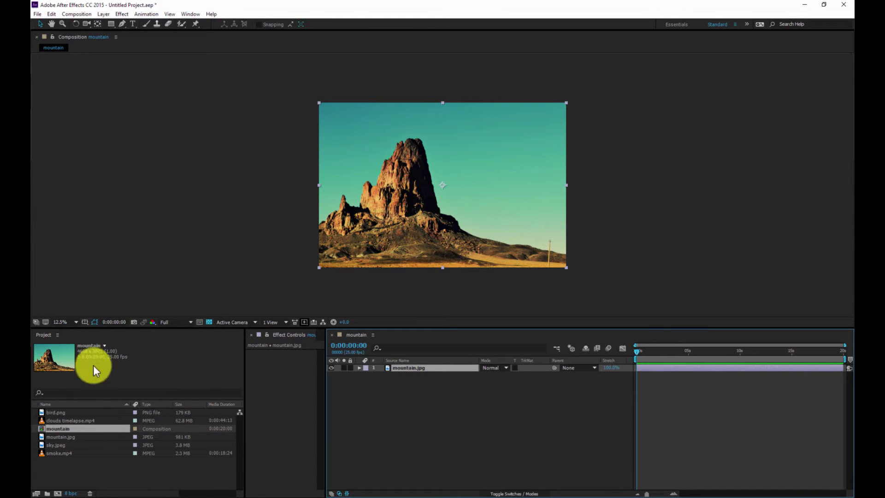
Undo the creation of the mountain composition
{"action": "left_click", "coordinate": [60, 436]}
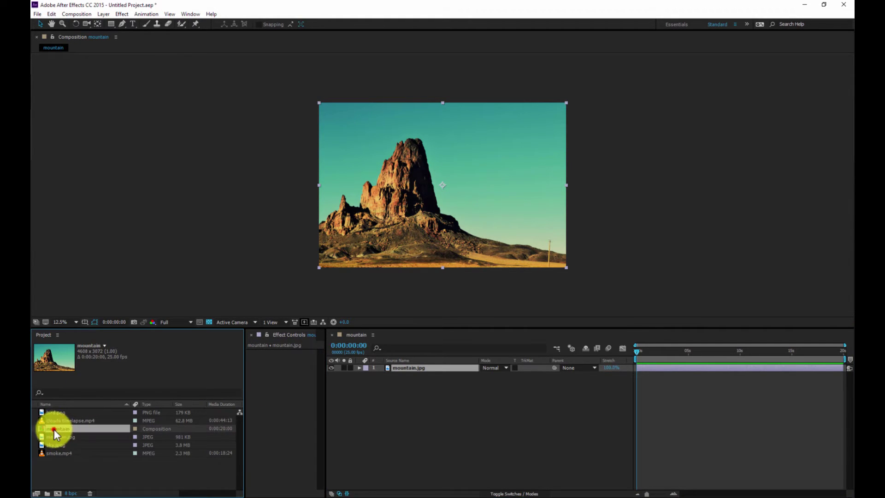
{"action": "left_click", "coordinate": [95, 467]}
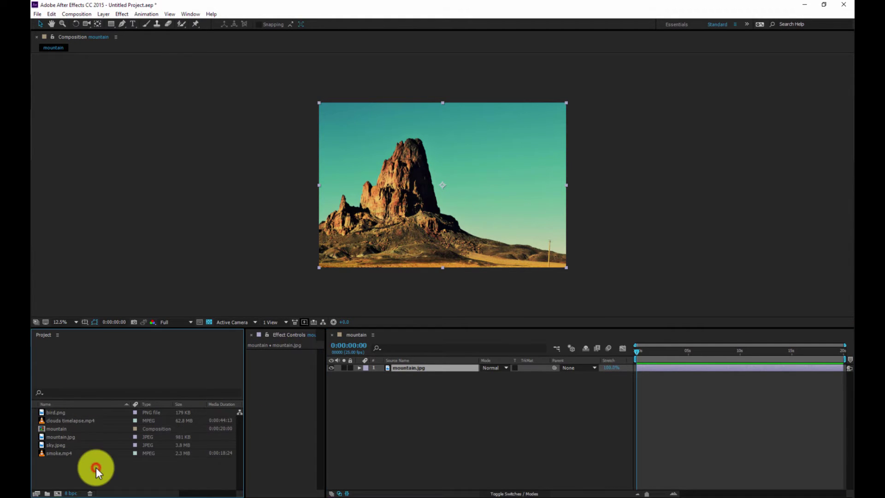
{"action": "left_click", "coordinate": [51, 13]}
{"action": "left_click", "coordinate": [61, 24]}
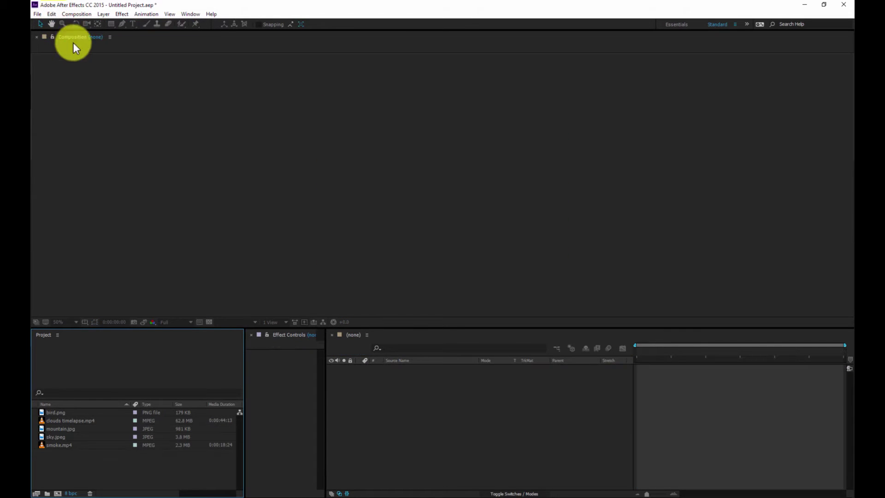
Create a composition named first_composition with the Custom preset, 1920 x 1080 px, 25 fps and a 20-second duration
{"action": "left_click", "coordinate": [80, 14]}
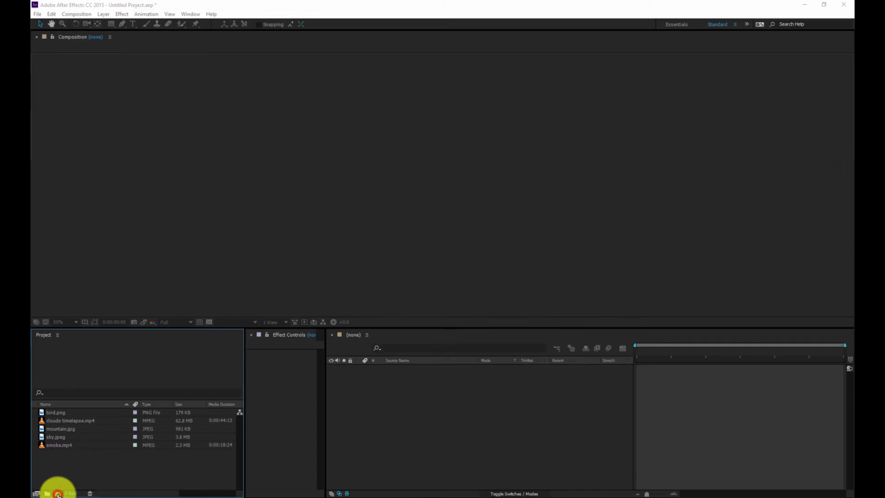
{"action": "left_click", "coordinate": [236, 364]}
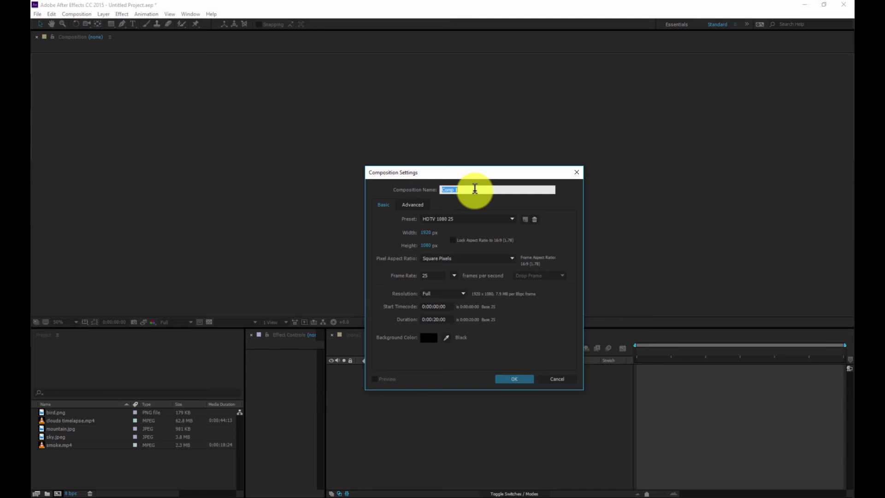
{"action": "type", "text": "first_composition"}
{"action": "left_click", "coordinate": [474, 220]}
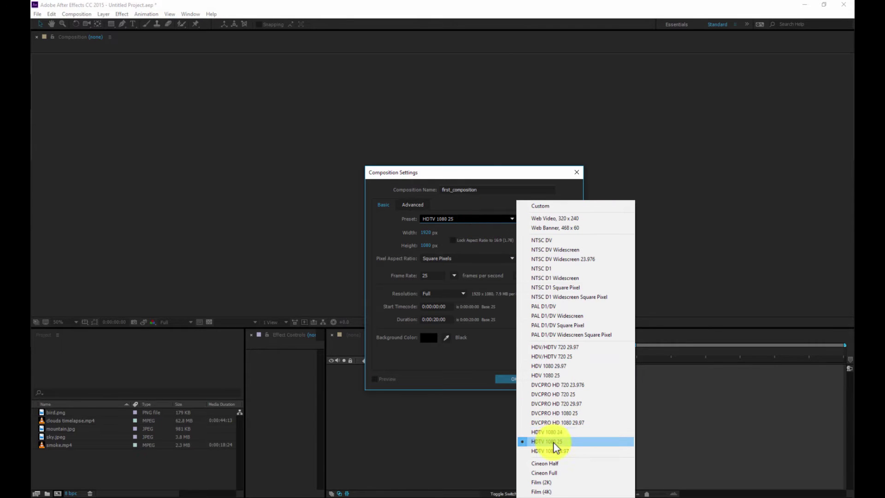
{"action": "left_click", "coordinate": [541, 205]}
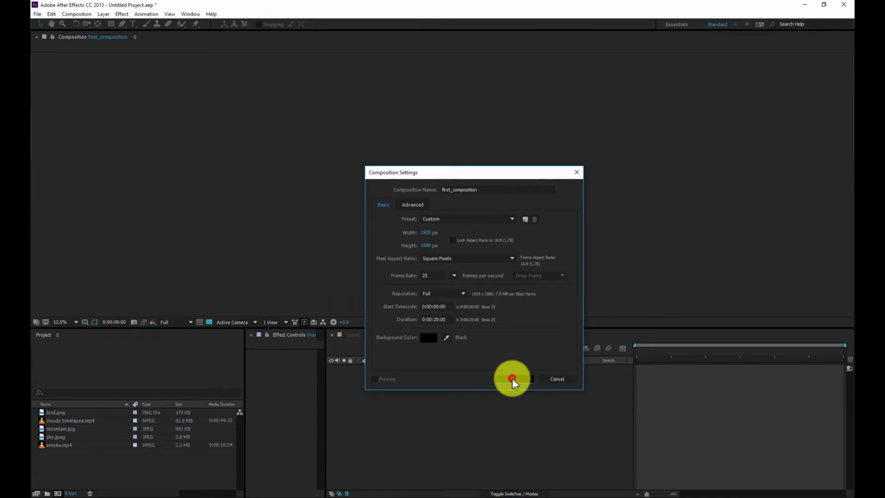
{"action": "left_click", "coordinate": [512, 378]}
{"action": "scroll", "coordinate": [449, 192], "scroll_direction": "up", "scroll_amount": 2}
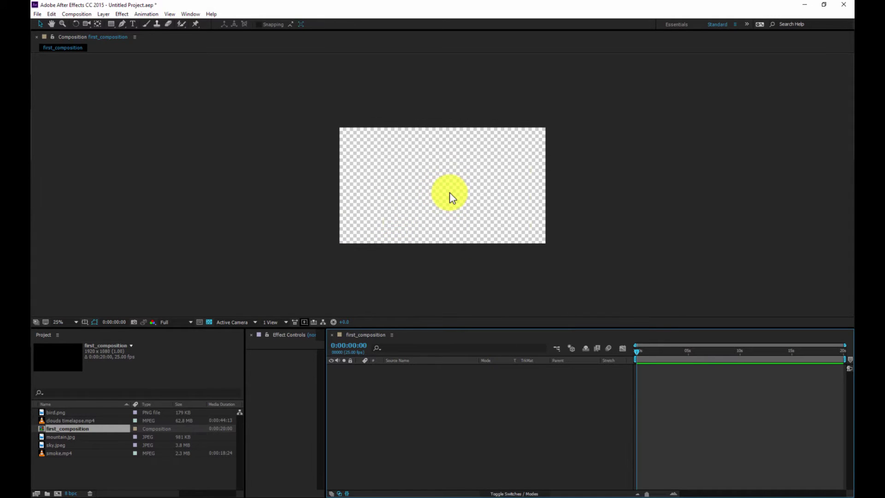
{"action": "scroll", "coordinate": [449, 192], "scroll_direction": "up", "scroll_amount": 2}
{"action": "scroll", "coordinate": [449, 193], "scroll_direction": "down", "scroll_amount": 2}
{"action": "scroll", "coordinate": [442, 182], "scroll_direction": "down", "scroll_amount": 1}
{"action": "scroll", "coordinate": [442, 182], "scroll_direction": "up", "scroll_amount": 1}
{"action": "scroll", "coordinate": [444, 186], "scroll_direction": "down", "scroll_amount": 1}
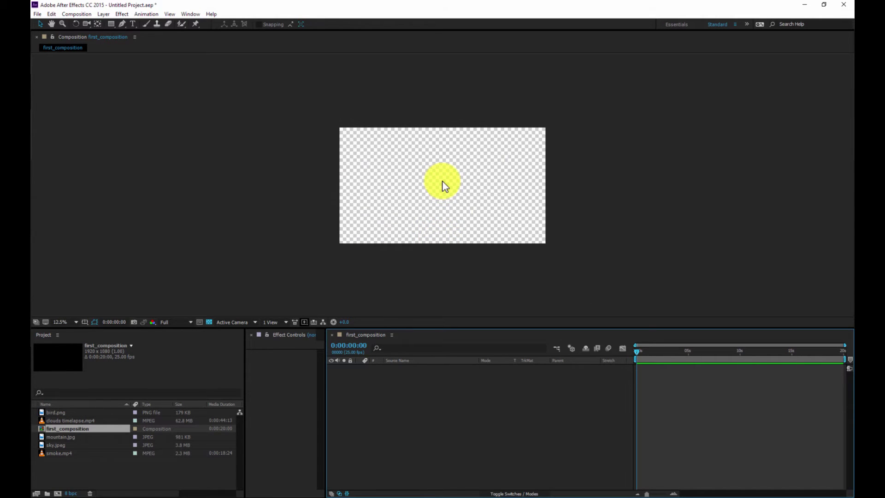
{"action": "scroll", "coordinate": [444, 186], "scroll_direction": "up", "scroll_amount": 1}
{"action": "scroll", "coordinate": [444, 185], "scroll_direction": "down", "scroll_amount": 1}
{"action": "scroll", "coordinate": [444, 186], "scroll_direction": "up", "scroll_amount": 2}
{"action": "scroll", "coordinate": [443, 186], "scroll_direction": "down", "scroll_amount": 1}
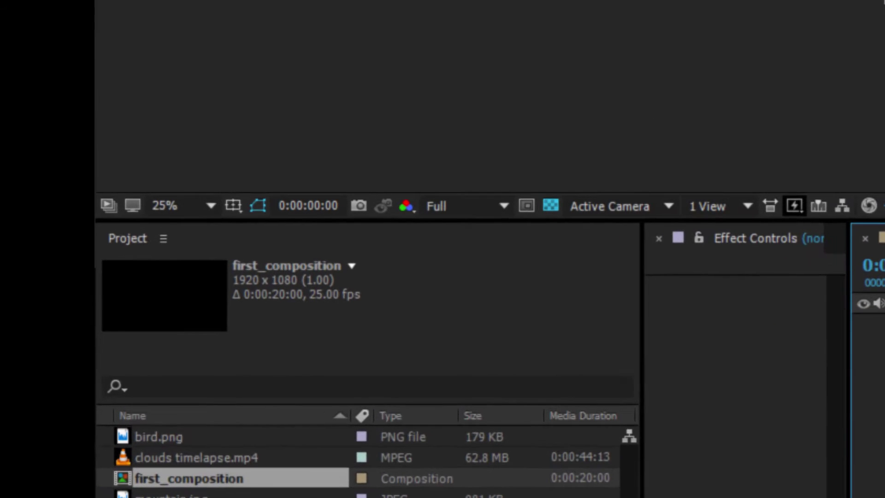
Set the composition view magnification to 50% and toggle the transparency grid off and on again
{"action": "left_click", "coordinate": [212, 207]}
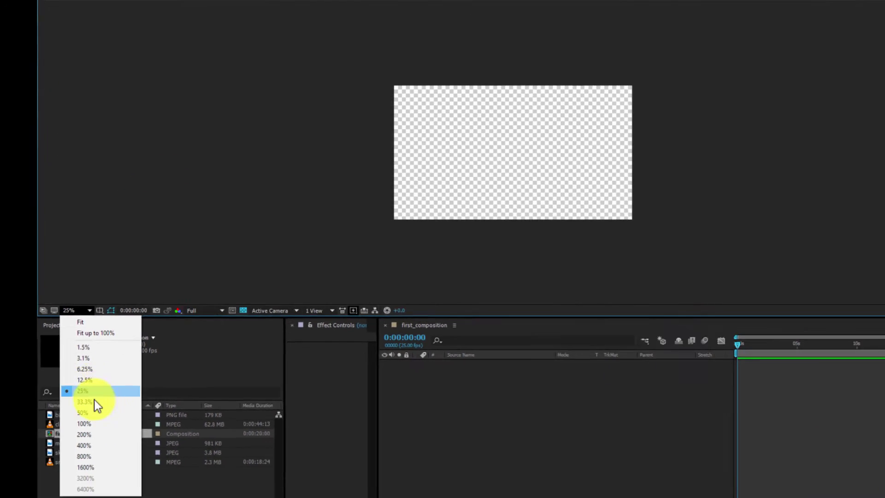
{"action": "left_click", "coordinate": [85, 412]}
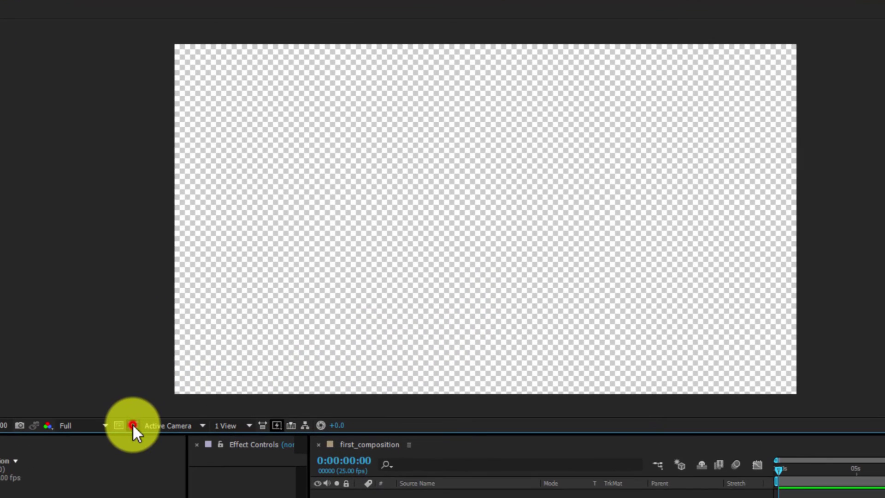
{"action": "left_click", "coordinate": [156, 395]}
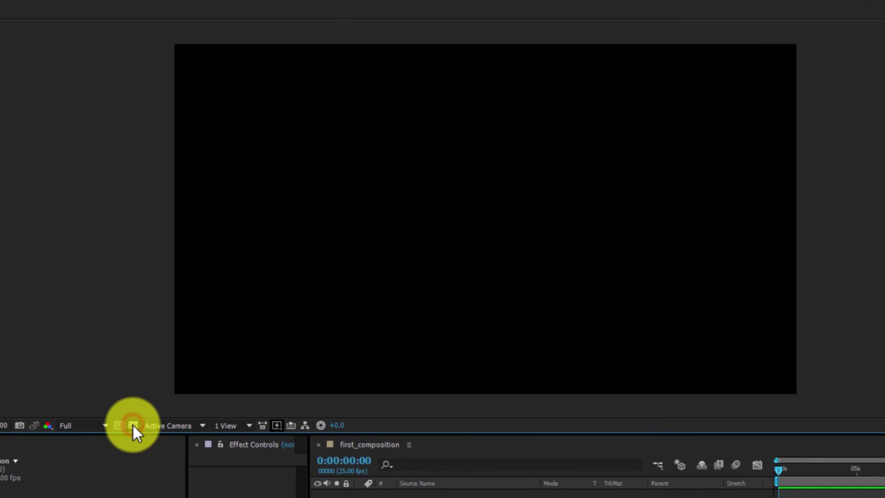
{"action": "left_click", "coordinate": [178, 363]}
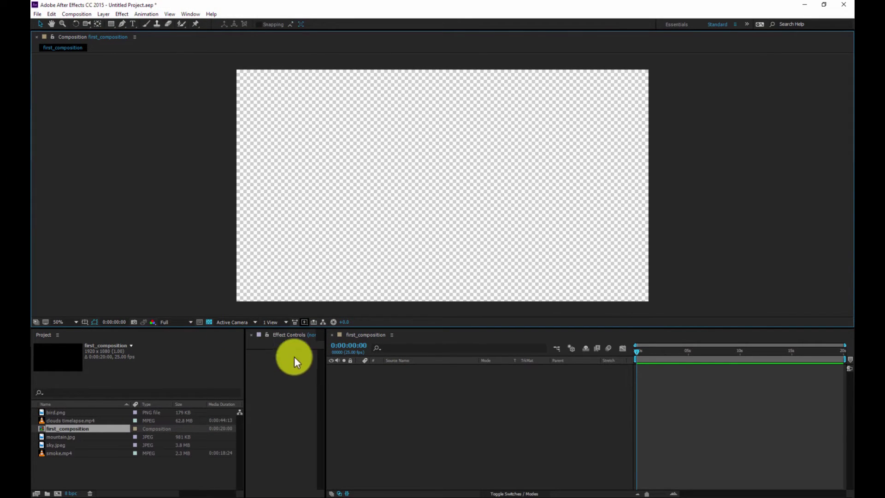
Add sky.jpeg from the project footage as a layer in the first_composition timeline
{"action": "left_click", "coordinate": [59, 436]}
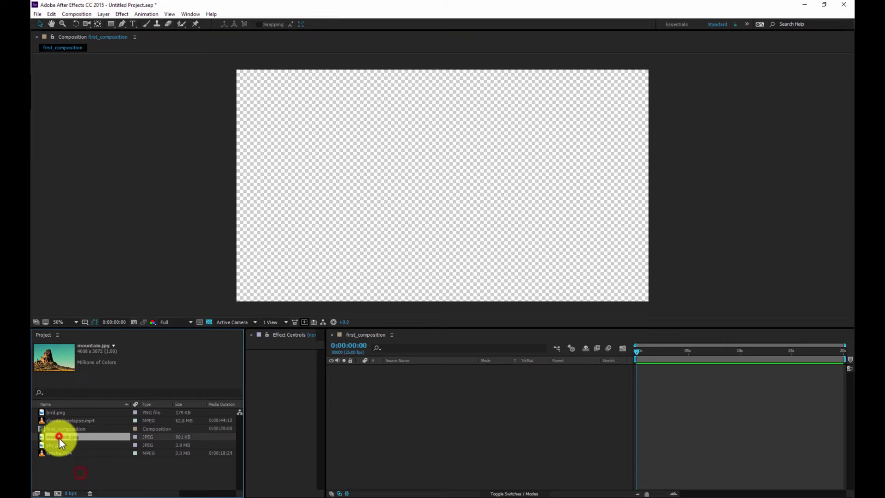
{"action": "left_click", "coordinate": [52, 444]}
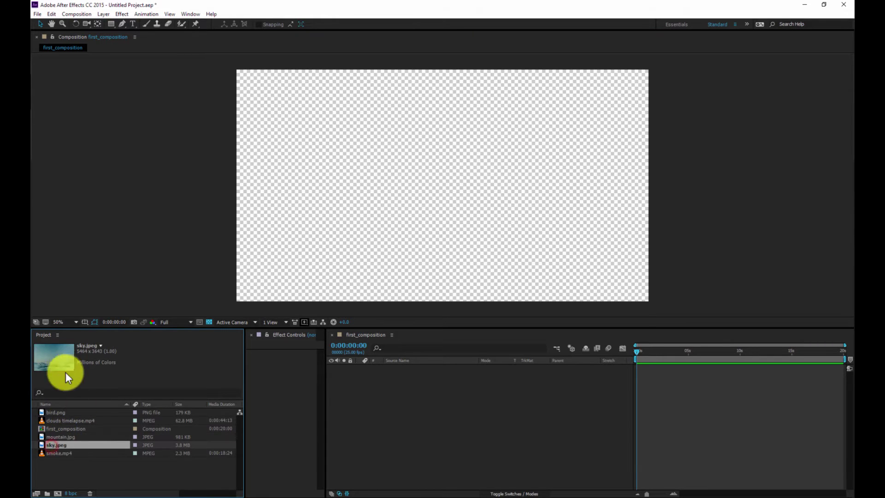
{"action": "left_click_drag", "start_coordinate": [83, 444], "coordinate": [477, 406]}
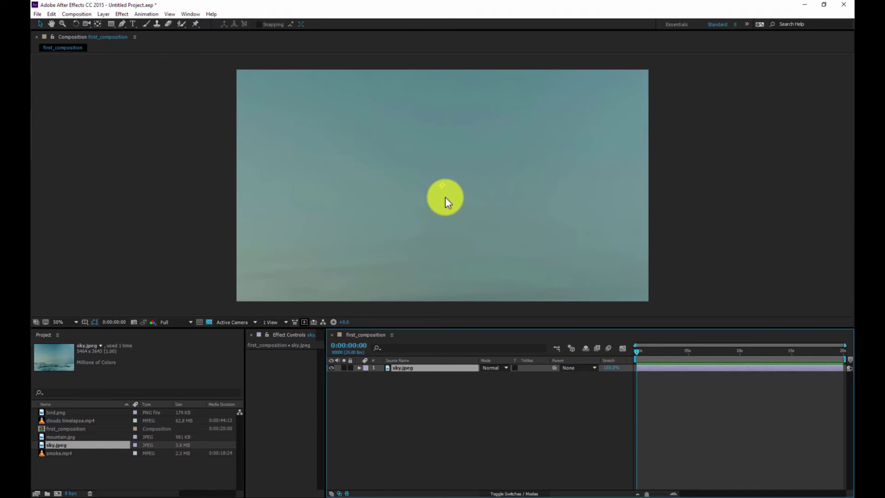
Scale the sky.jpeg layer down proportionally until it is slightly larger than the composition frame
{"action": "key", "text": "comma"}
{"action": "key", "text": "comma"}
{"action": "key", "text": "comma"}
{"action": "key", "text": "comma"}
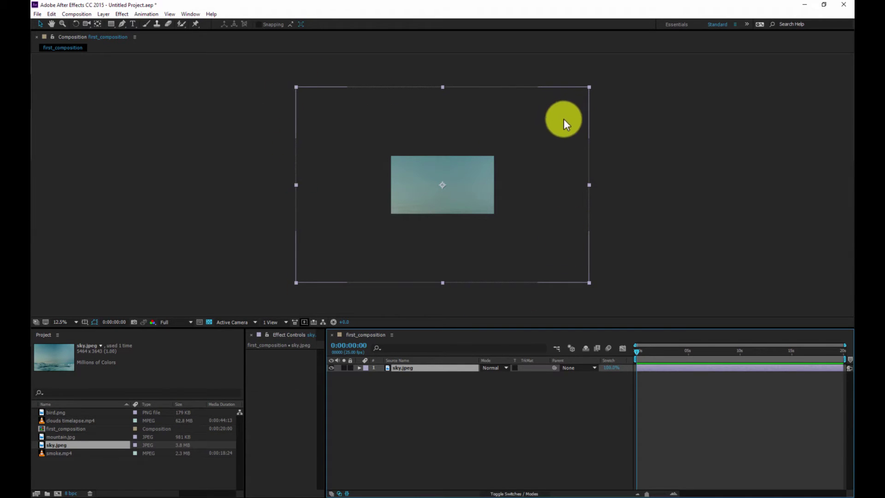
{"action": "left_click_drag", "start_coordinate": [564, 107], "coordinate": [549, 146]}
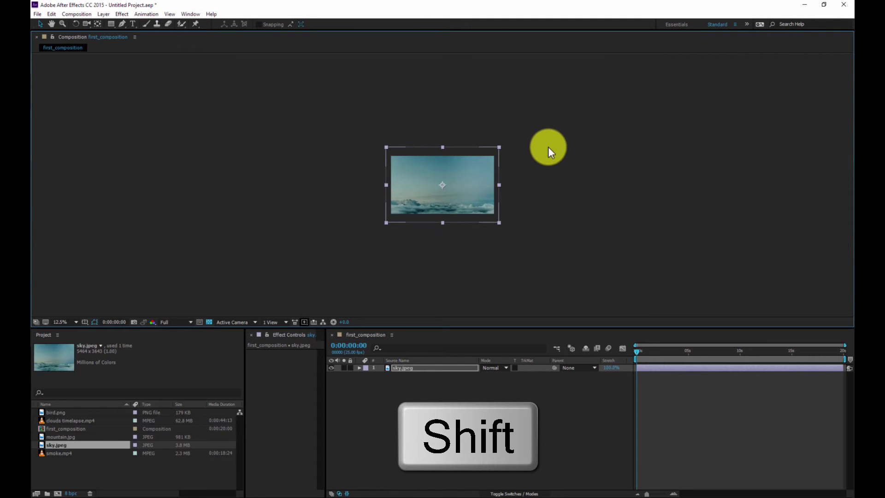
{"action": "left_click", "coordinate": [413, 391]}
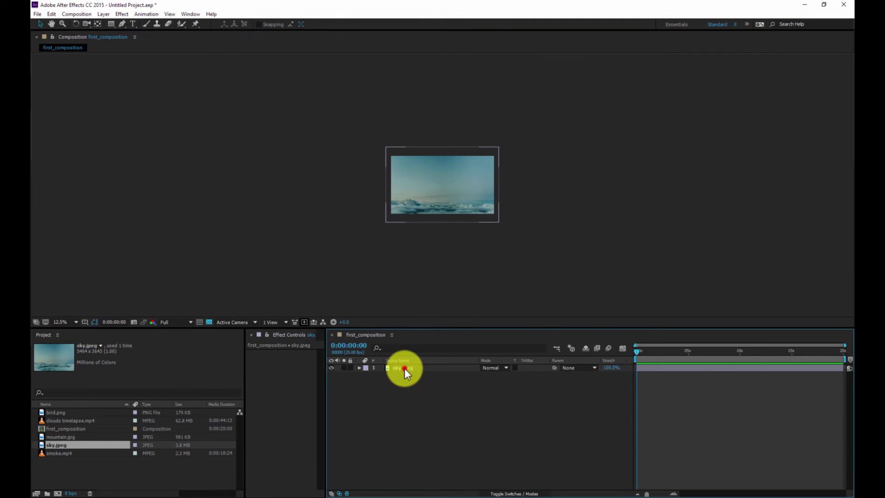
Reveal the sky.jpeg layer's Scale property and set it to 37.5%
{"action": "left_click", "coordinate": [404, 368]}
{"action": "key", "text": "s"}
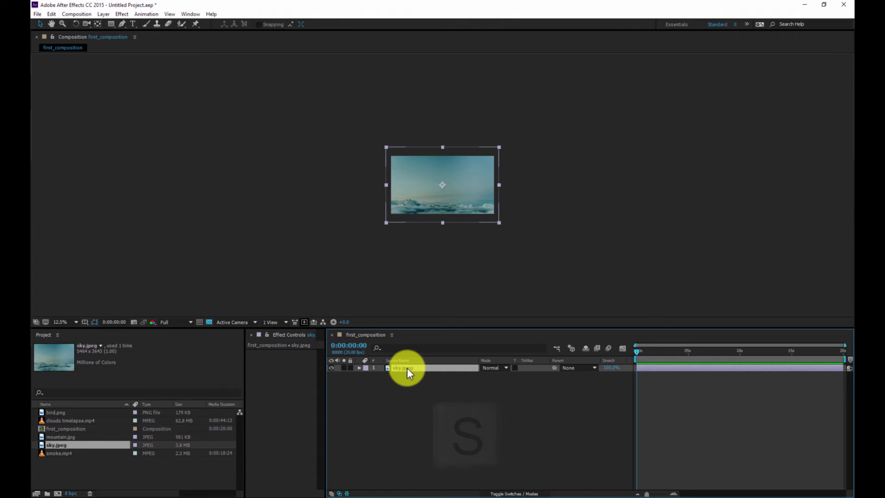
{"action": "left_click_drag", "start_coordinate": [505, 375], "coordinate": [505, 375]}
{"action": "left_click", "coordinate": [458, 395]}
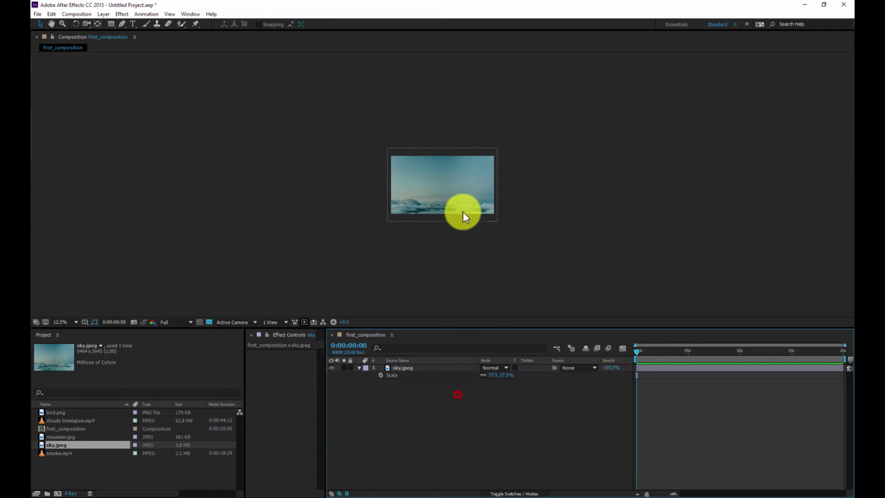
Add bird.png from the project footage above the sky, near the centre of the composition
{"action": "scroll", "coordinate": [451, 183], "scroll_direction": "up", "scroll_amount": 1}
{"action": "scroll", "coordinate": [451, 183], "scroll_direction": "up", "scroll_amount": 1}
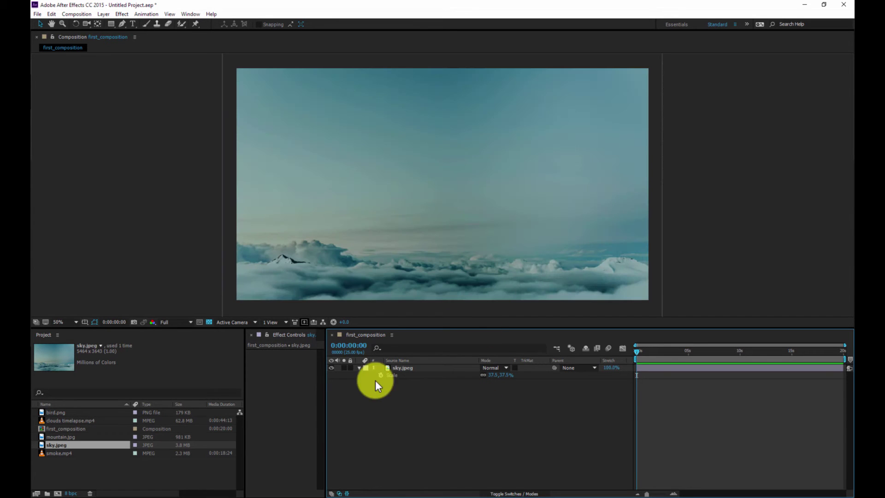
{"action": "left_click", "coordinate": [85, 466]}
{"action": "left_click", "coordinate": [54, 411]}
{"action": "left_click_drag", "start_coordinate": [63, 411], "coordinate": [422, 177]}
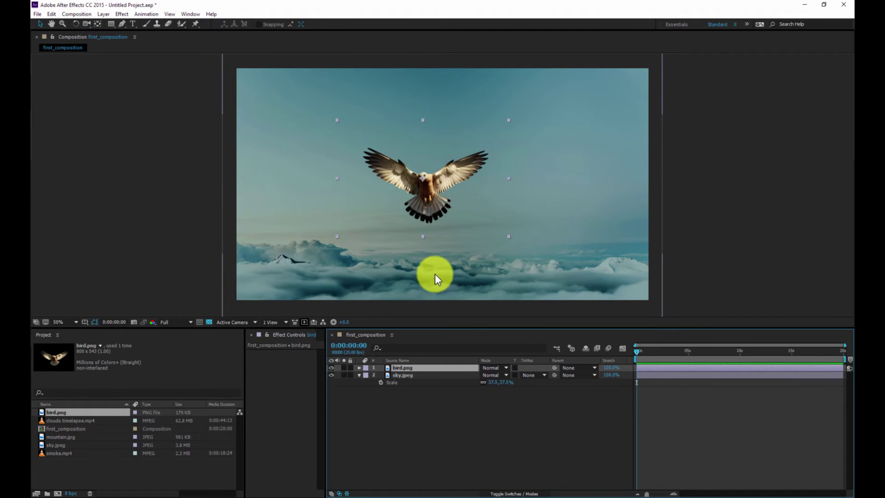
{"action": "left_click", "coordinate": [427, 407]}
Move the bird with the Selection tool into the upper-right area of the sky
{"action": "left_click", "coordinate": [412, 367]}
{"action": "left_click", "coordinate": [40, 26]}
{"action": "left_click_drag", "start_coordinate": [425, 192], "coordinate": [578, 175]}
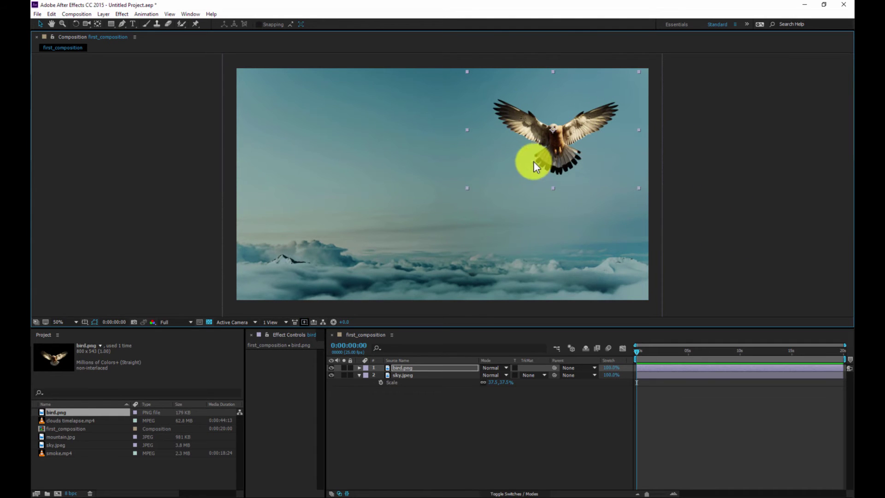
{"action": "left_click", "coordinate": [405, 419]}
Enlarge the bird.png layer slightly through its Scale property and set its Position to 1450, 298
{"action": "left_click", "coordinate": [404, 368]}
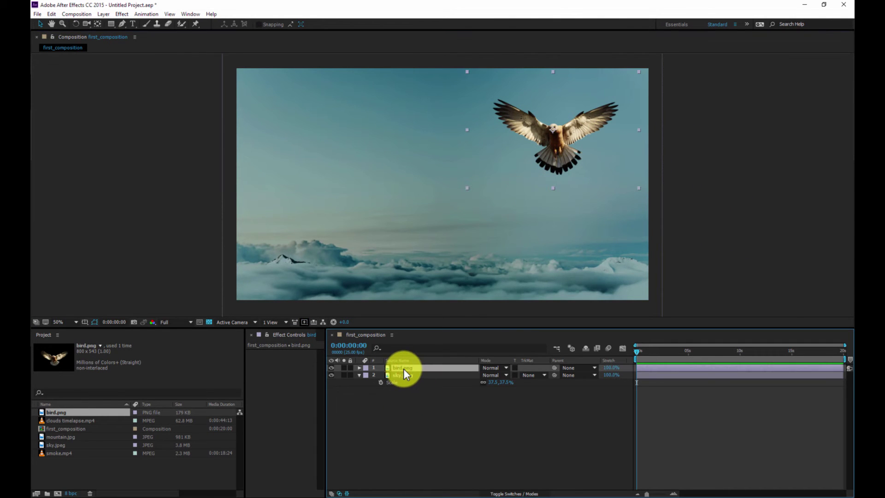
{"action": "key", "text": "s"}
{"action": "mouse_move", "coordinate": [497, 374]}
{"action": "left_mouse_down"}
{"action": "mouse_move", "coordinate": [510, 375]}
{"action": "mouse_move", "coordinate": [503, 377]}
{"action": "left_mouse_up"}
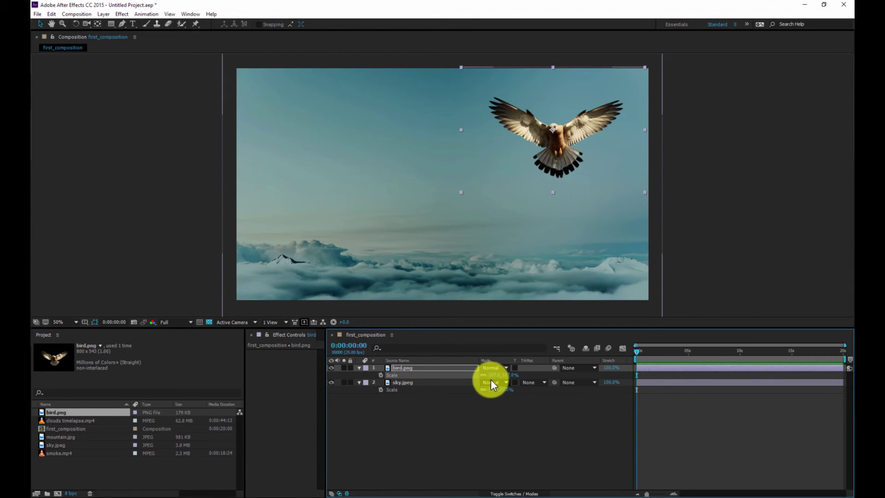
{"action": "key", "text": "p"}
{"action": "left_click_drag", "start_coordinate": [488, 376], "coordinate": [530, 370]}
{"action": "left_click", "coordinate": [455, 412]}
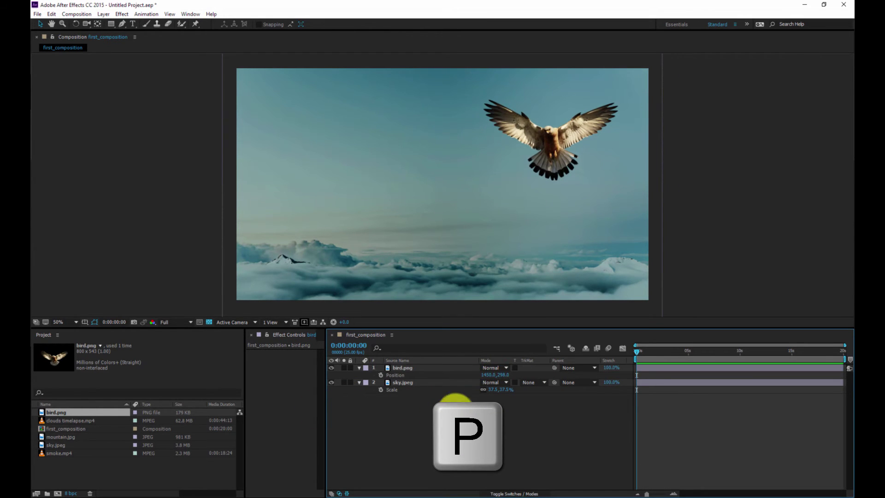
Add mountain.jpg as a layer, scale it to 28%, and place it at the lower left of the composition frame
{"action": "left_click_drag", "start_coordinate": [57, 437], "coordinate": [185, 386]}
{"action": "left_click_drag", "start_coordinate": [320, 231], "coordinate": [338, 222]}
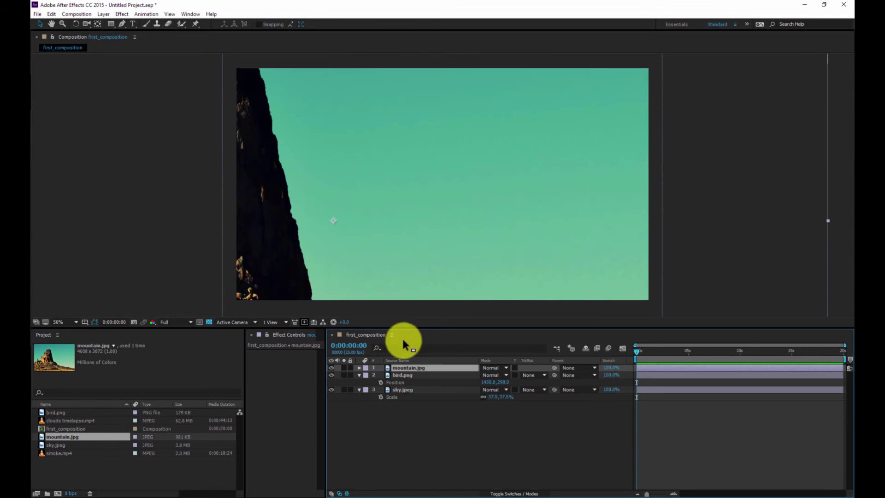
{"action": "key", "text": "s"}
{"action": "left_click_drag", "start_coordinate": [486, 375], "coordinate": [464, 375]}
{"action": "left_click_drag", "start_coordinate": [345, 248], "coordinate": [364, 237]}
Reorder bird.png above mountain.jpg and reposition the bird to 1026, 322 so it overlaps the mountain image's edge
{"action": "left_click", "coordinate": [402, 382]}
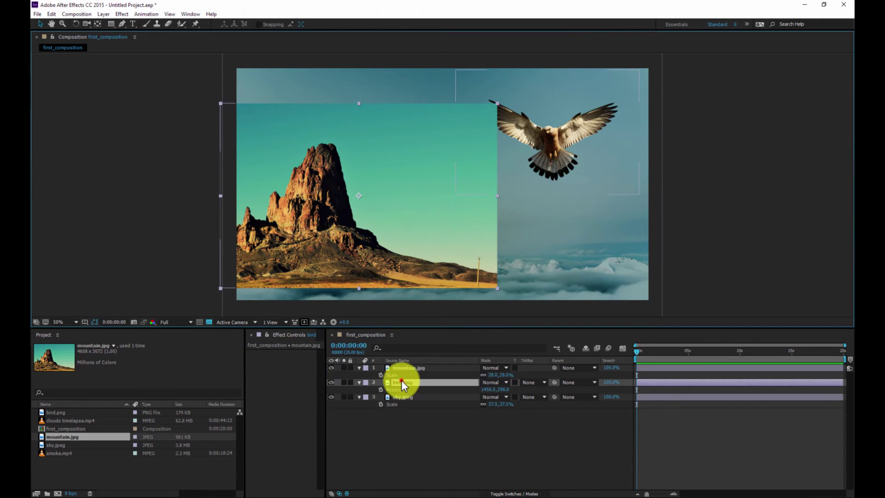
{"action": "left_click_drag", "start_coordinate": [533, 133], "coordinate": [502, 139]}
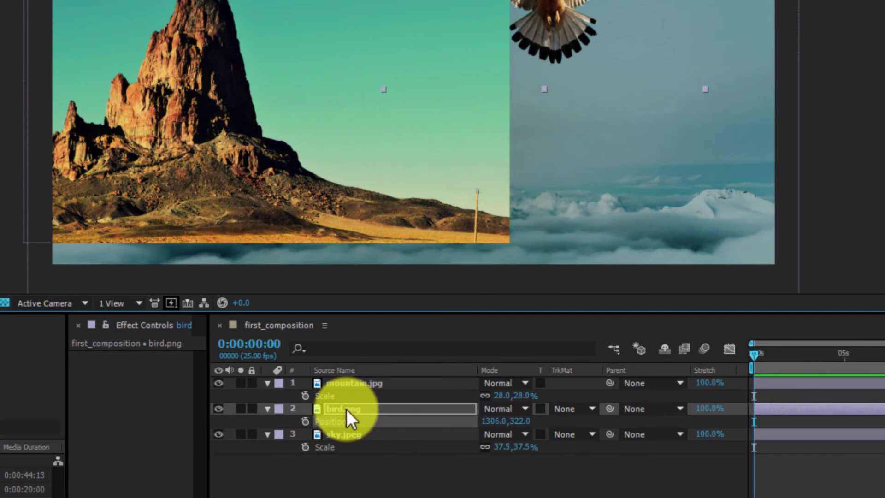
{"action": "left_click_drag", "start_coordinate": [382, 392], "coordinate": [360, 378]}
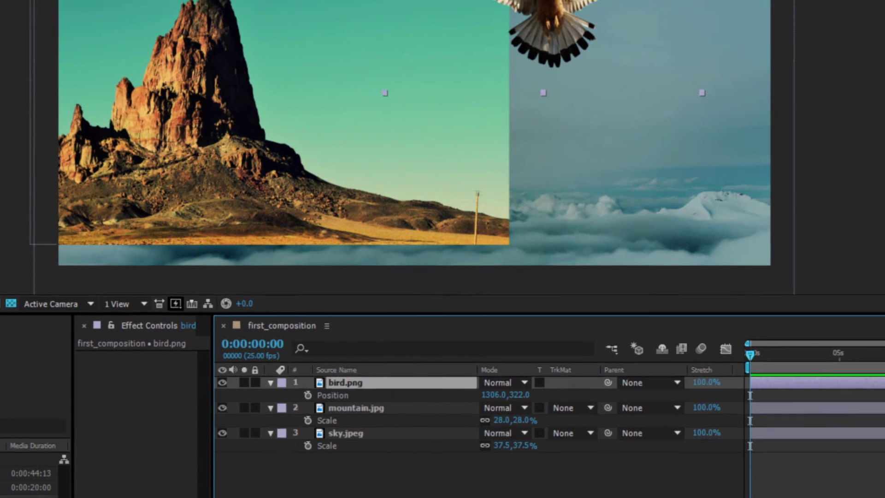
{"action": "left_click_drag", "start_coordinate": [556, 65], "coordinate": [476, 59]}
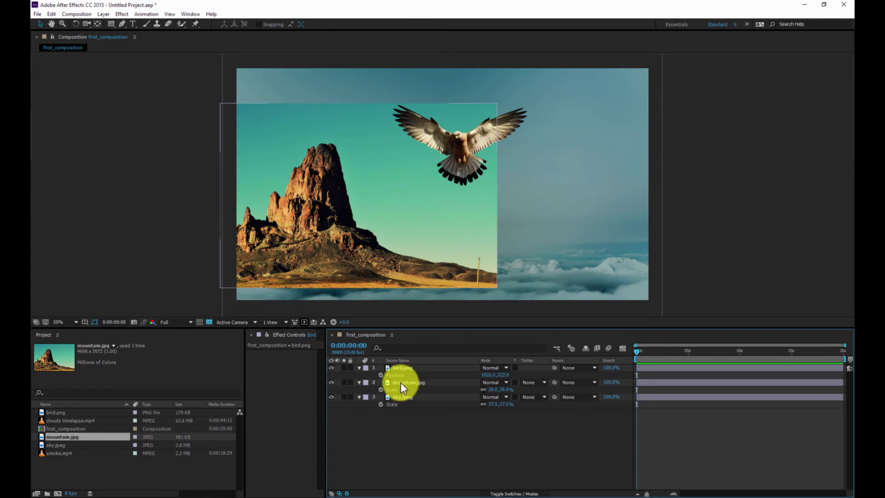
Draw a closed mask around the mountain on the mountain.jpg layer with the Pen tool, leaving a small margin along its outline
{"action": "left_click", "coordinate": [400, 383]}
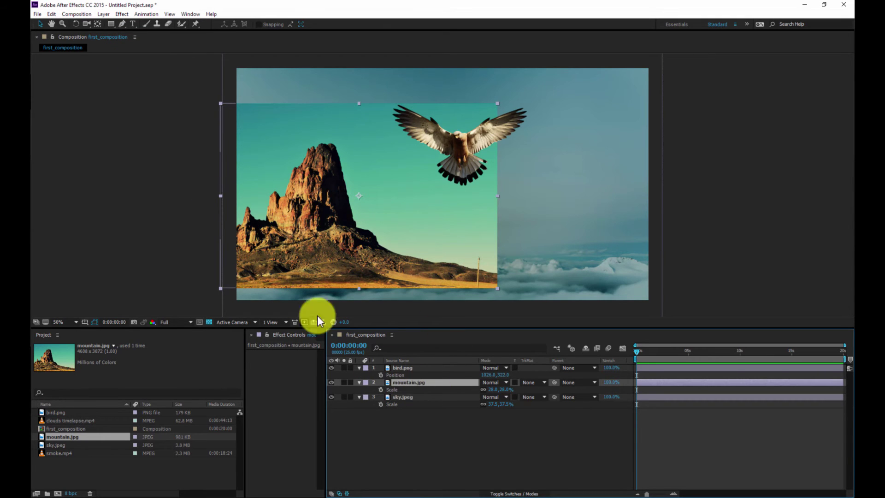
{"action": "left_click", "coordinate": [122, 25]}
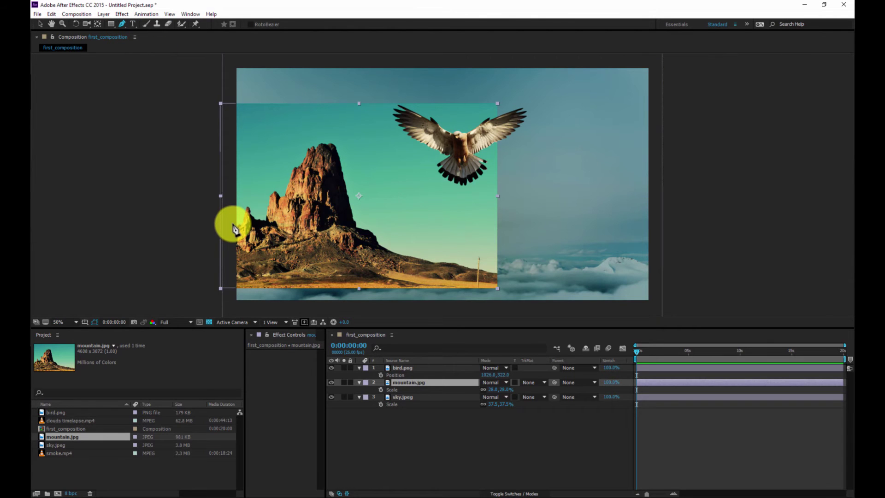
{"action": "left_click", "coordinate": [263, 213]}
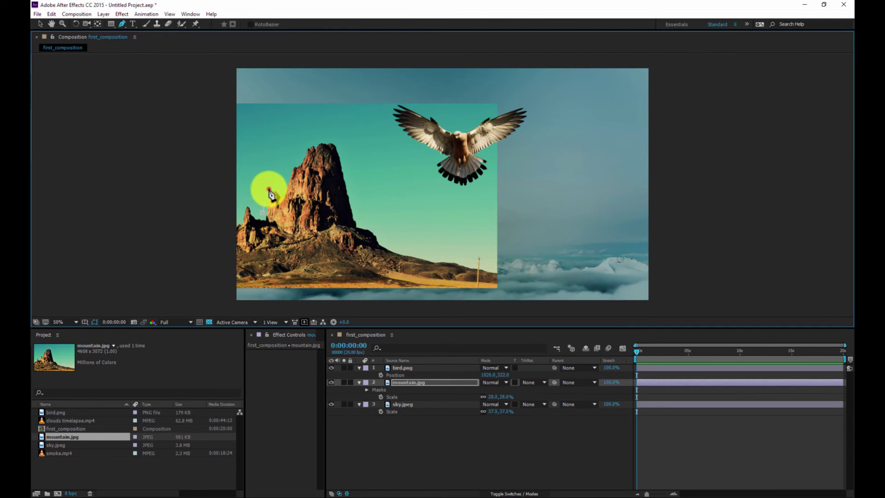
{"action": "left_click", "coordinate": [284, 180]}
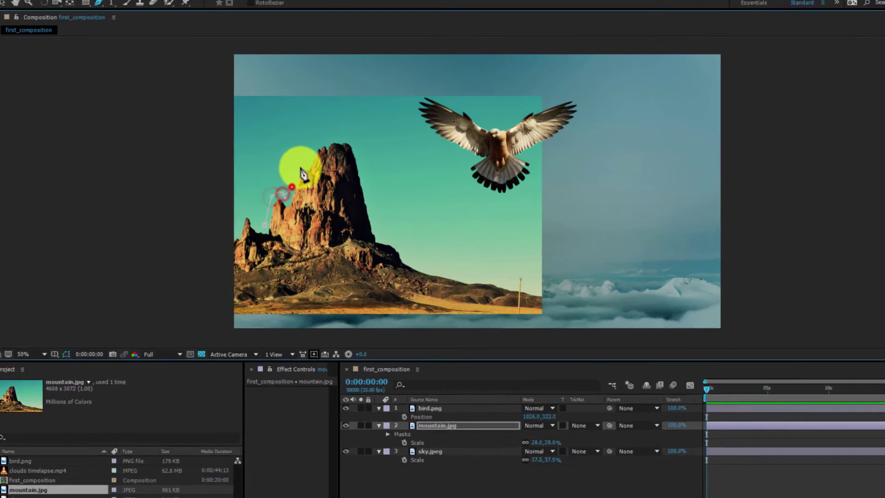
{"action": "left_click", "coordinate": [290, 160]}
{"action": "left_click", "coordinate": [299, 157]}
{"action": "left_click", "coordinate": [316, 140]}
{"action": "left_click", "coordinate": [335, 138]}
{"action": "left_click", "coordinate": [458, 188]}
{"action": "left_click", "coordinate": [476, 256]}
{"action": "left_click", "coordinate": [496, 311]}
{"action": "left_click", "coordinate": [533, 334]}
{"action": "left_click", "coordinate": [566, 361]}
{"action": "left_click", "coordinate": [699, 387]}
{"action": "left_click", "coordinate": [767, 408]}
{"action": "left_click", "coordinate": [777, 440]}
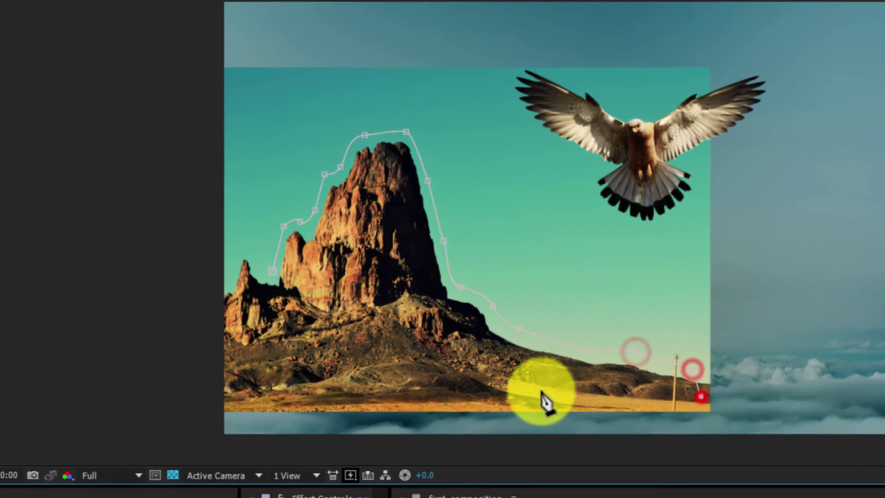
{"action": "left_click", "coordinate": [519, 393]}
{"action": "left_click", "coordinate": [402, 402]}
{"action": "left_click", "coordinate": [286, 398]}
{"action": "left_click", "coordinate": [199, 387]}
{"action": "left_click", "coordinate": [204, 289]}
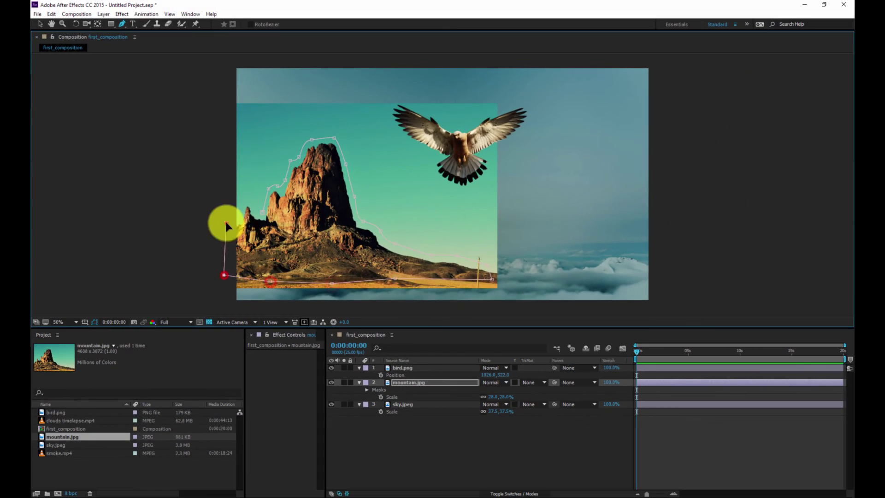
{"action": "left_click", "coordinate": [238, 250]}
{"action": "left_click", "coordinate": [260, 211]}
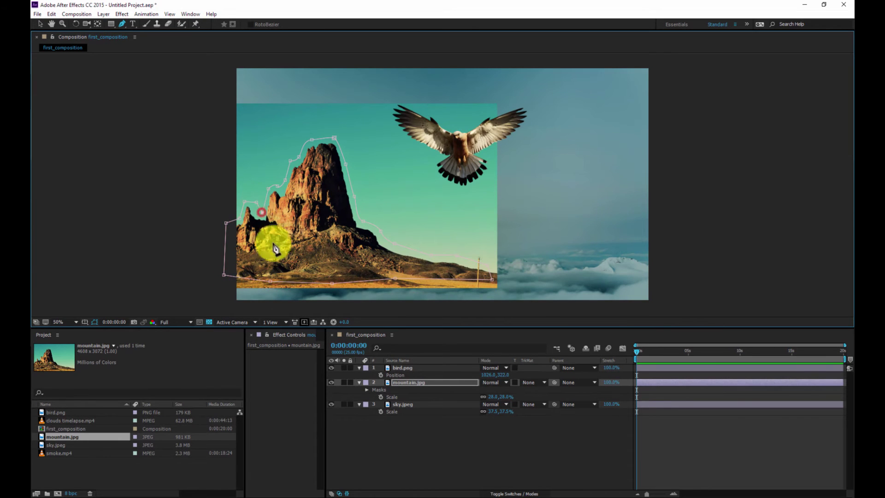
Reveal the mountain mask's properties, set Mask Feather to 104 pixels and contract the mask with a negative Mask Expansion
{"action": "key", "text": "m"}
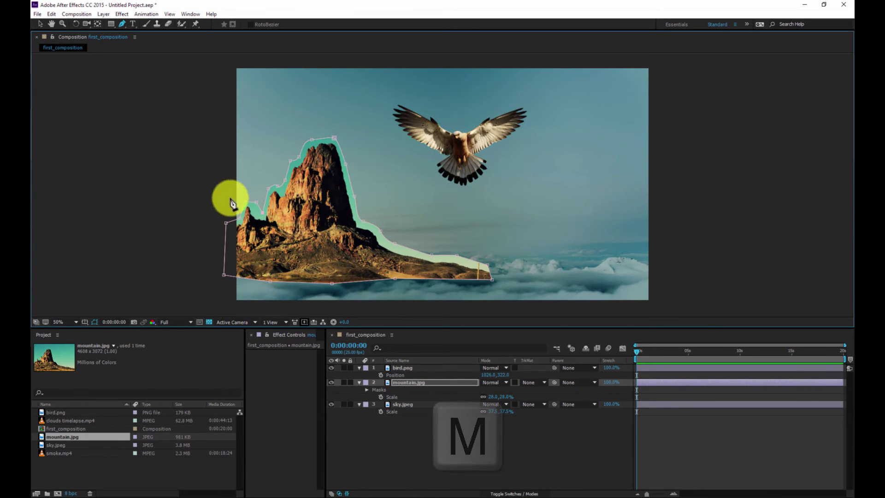
{"action": "left_click", "coordinate": [401, 397]}
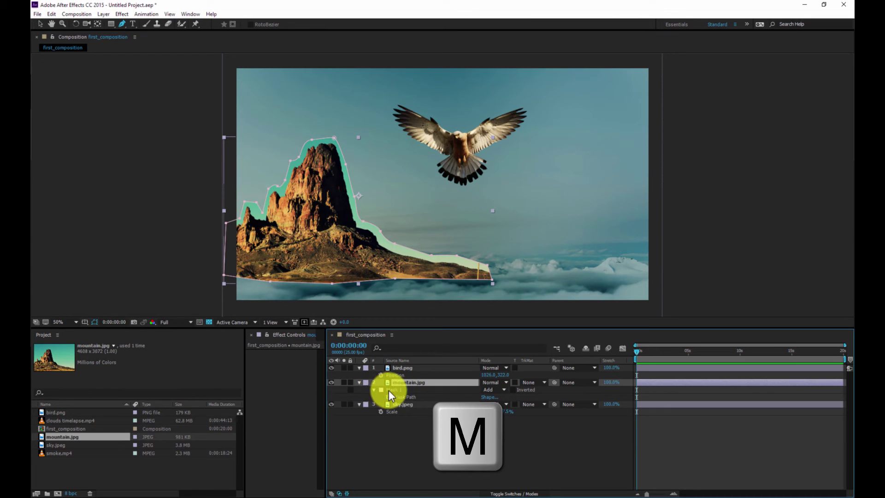
{"action": "key", "text": "m"}
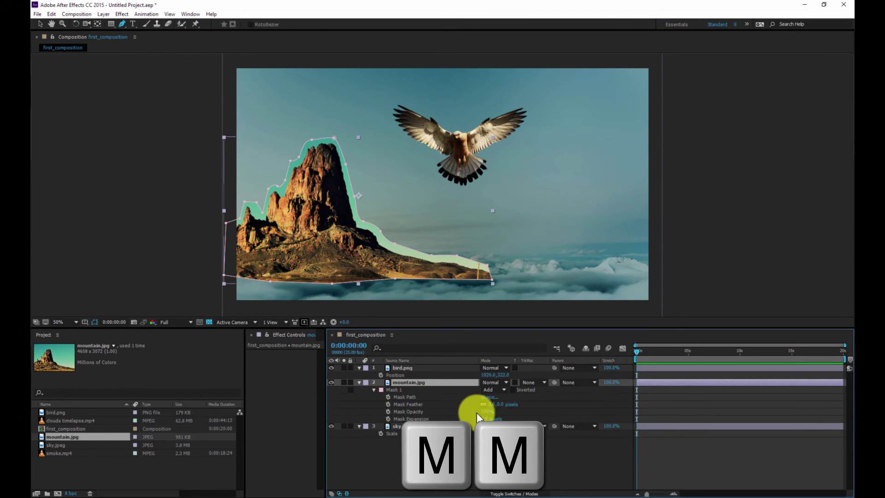
{"action": "left_click_drag", "start_coordinate": [502, 408], "coordinate": [587, 395]}
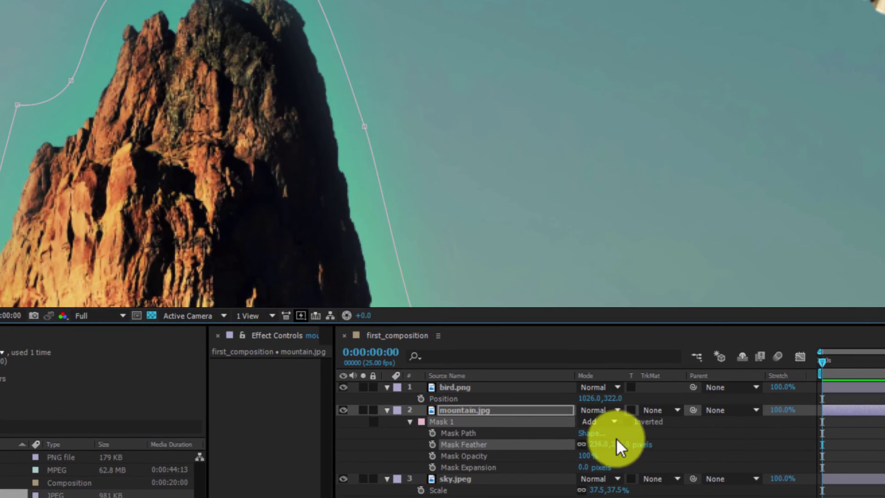
{"action": "left_click_drag", "start_coordinate": [620, 446], "coordinate": [285, 177]}
{"action": "left_click_drag", "start_coordinate": [583, 468], "coordinate": [533, 468]}
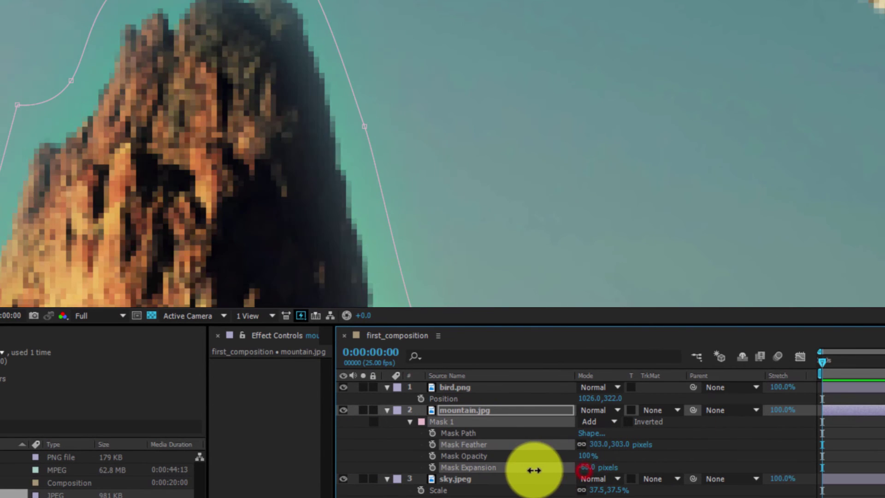
{"action": "left_click_drag", "start_coordinate": [593, 443], "coordinate": [405, 450]}
{"action": "left_click_drag", "start_coordinate": [597, 466], "coordinate": [671, 438]}
{"action": "left_click_drag", "start_coordinate": [598, 467], "coordinate": [543, 467]}
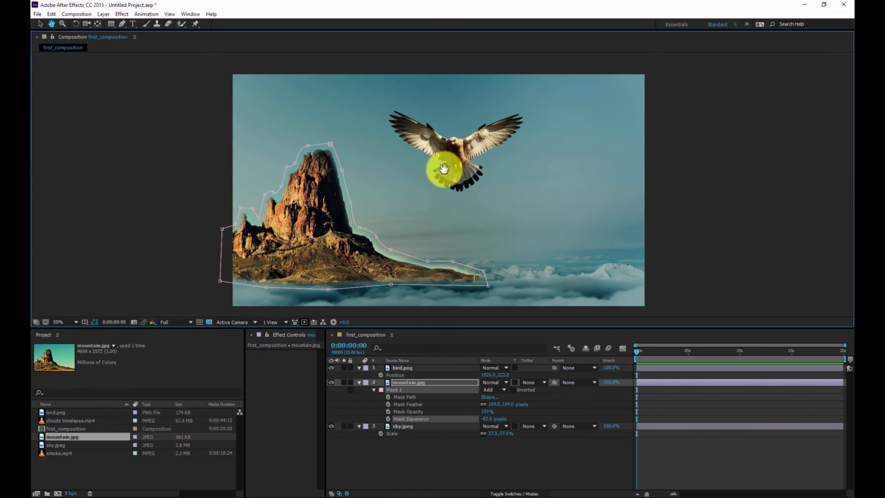
Fit the composition in the view and pull the mountain mask's points closer to the rock and right-hand slope, then deselect the layer
{"action": "left_click", "coordinate": [72, 322]}
{"action": "left_click", "coordinate": [69, 336]}
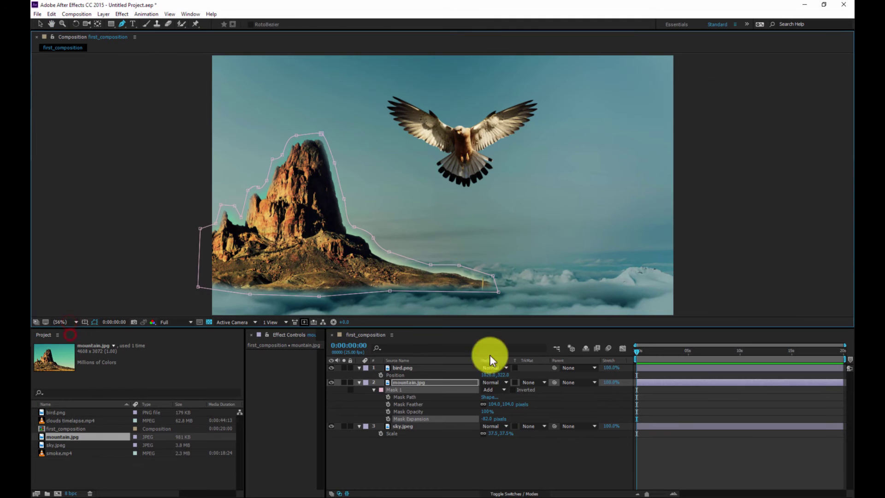
{"action": "left_click", "coordinate": [490, 354]}
{"action": "key", "text": "g"}
{"action": "left_click", "coordinate": [409, 381]}
{"action": "left_click", "coordinate": [373, 244]}
{"action": "left_click", "coordinate": [390, 252]}
{"action": "left_click", "coordinate": [433, 270]}
{"action": "left_click", "coordinate": [459, 263]}
{"action": "left_click", "coordinate": [492, 276]}
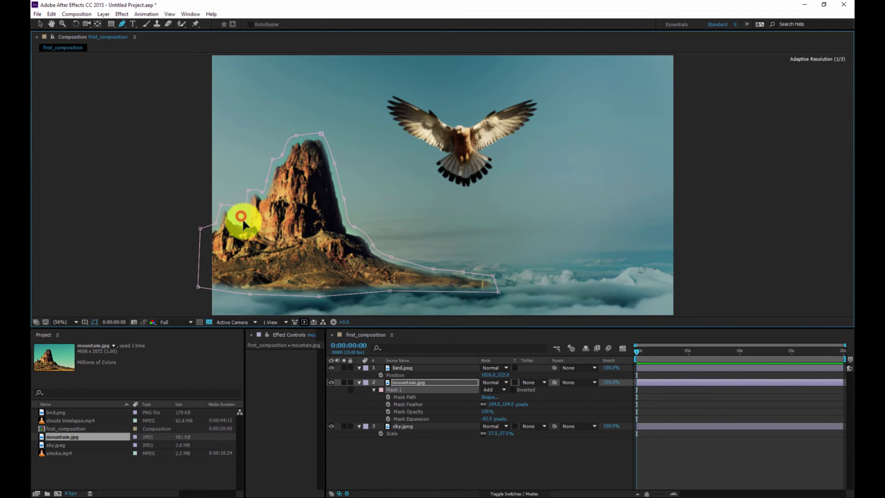
{"action": "left_click", "coordinate": [524, 456]}
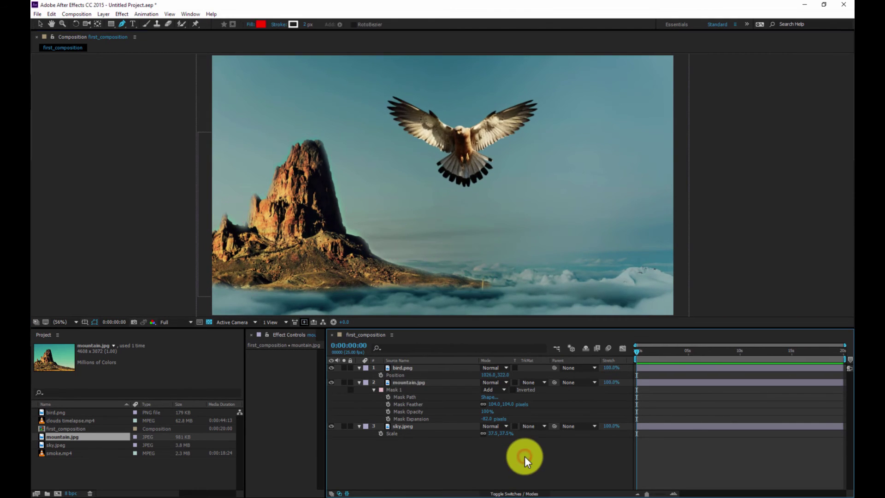
Add clouds timelapse.mp4 to the composition and place its layer between mountain.jpg and sky.jpeg
{"action": "left_click", "coordinate": [53, 421]}
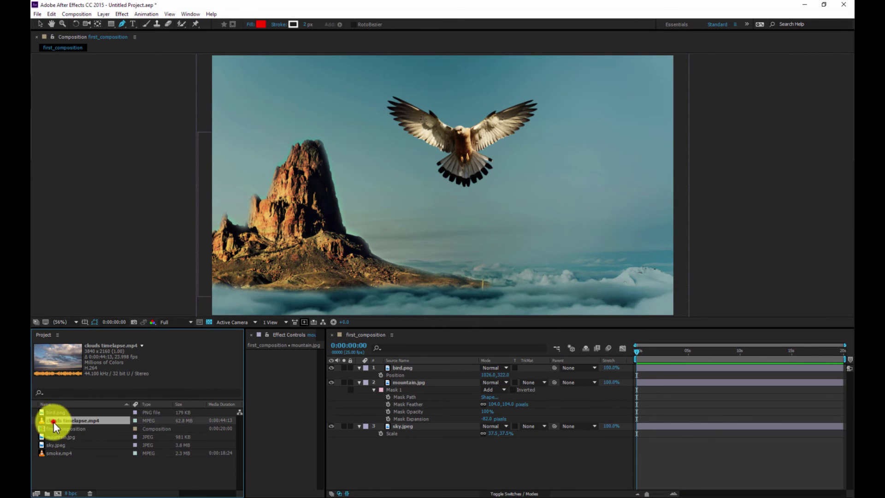
{"action": "left_click_drag", "start_coordinate": [52, 421], "coordinate": [473, 220]}
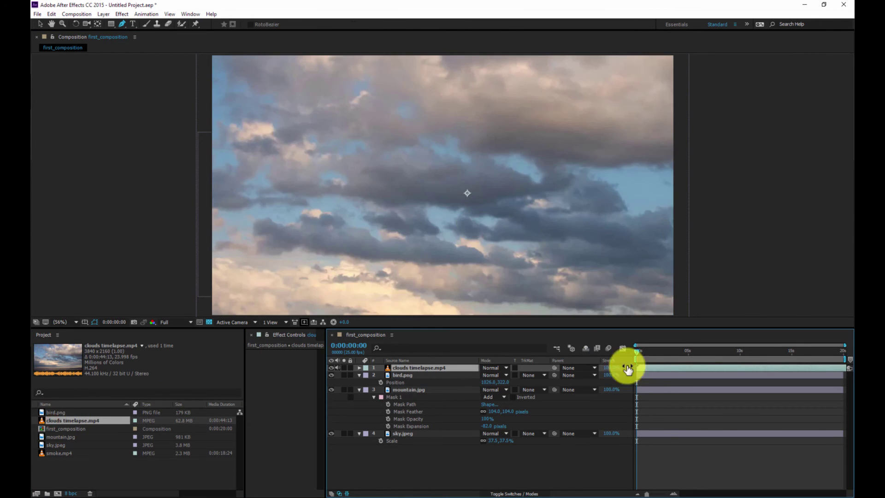
{"action": "left_click_drag", "start_coordinate": [667, 349], "coordinate": [274, 408]}
{"action": "left_click_drag", "start_coordinate": [400, 366], "coordinate": [411, 387]}
Draw a wide rectangular mask on the clouds timelapse.mp4 layer, covering the upper part of the sky beyond both frame sides
{"action": "left_click", "coordinate": [40, 24]}
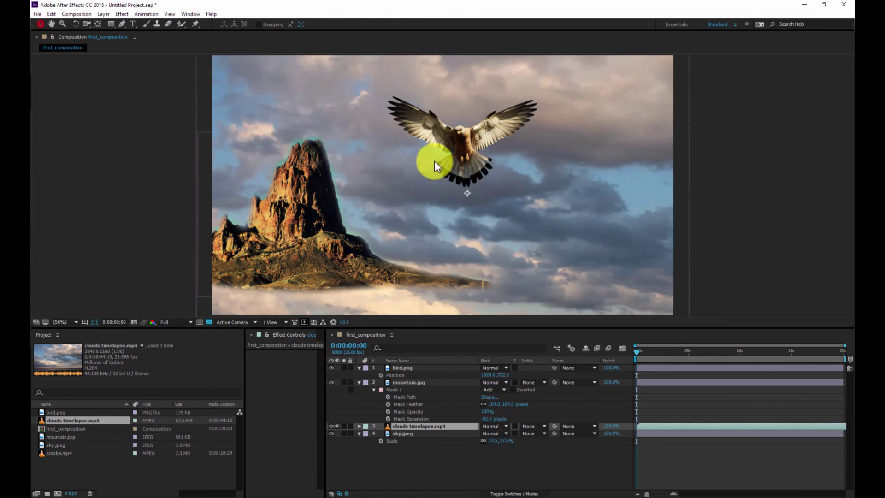
{"action": "key", "text": "comma"}
{"action": "key", "text": "comma"}
{"action": "key", "text": "comma"}
{"action": "left_click_drag", "start_coordinate": [659, 73], "coordinate": [557, 247]}
{"action": "left_click", "coordinate": [649, 410]}
{"action": "left_click", "coordinate": [649, 425]}
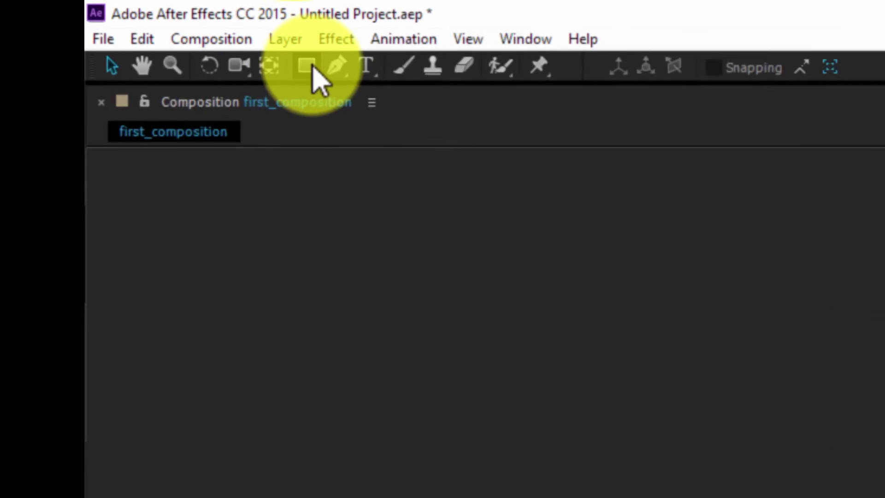
{"action": "left_click", "coordinate": [111, 24]}
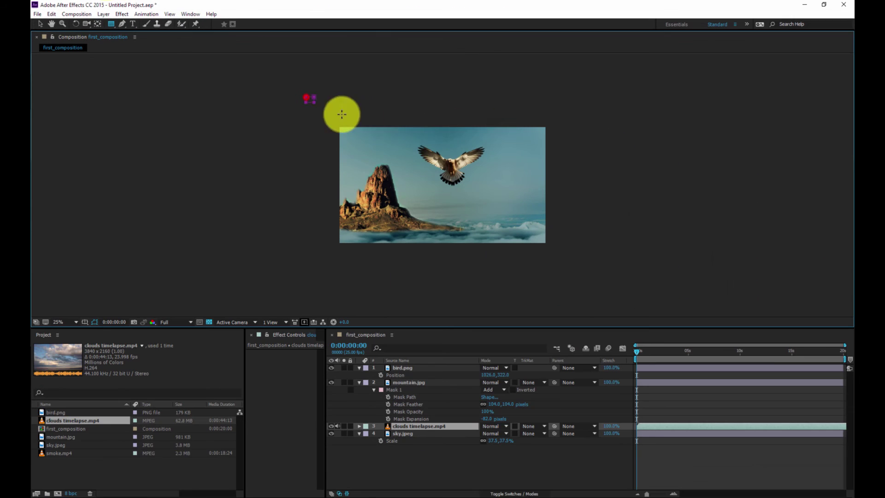
{"action": "left_click_drag", "start_coordinate": [306, 97], "coordinate": [646, 175]}
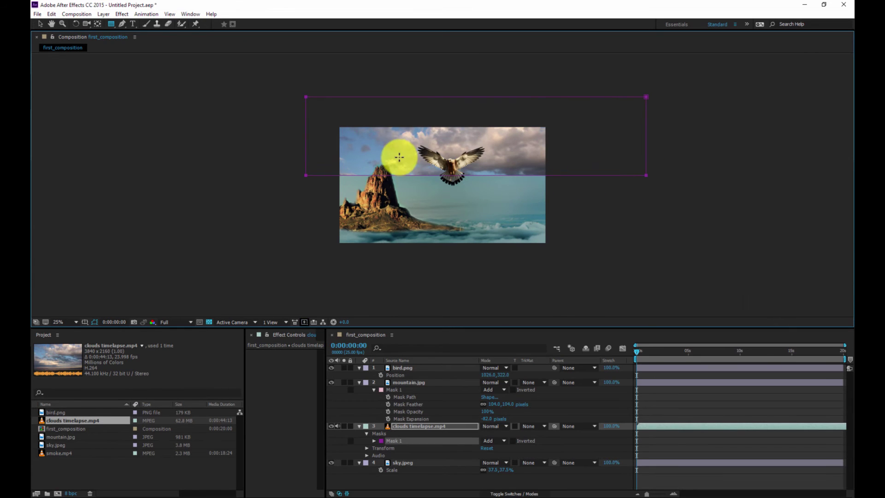
Reveal the clouds timelapse.mp4 mask properties and set Mask Feather to 638 pixels
{"action": "key", "text": "m"}
{"action": "key", "text": "m"}
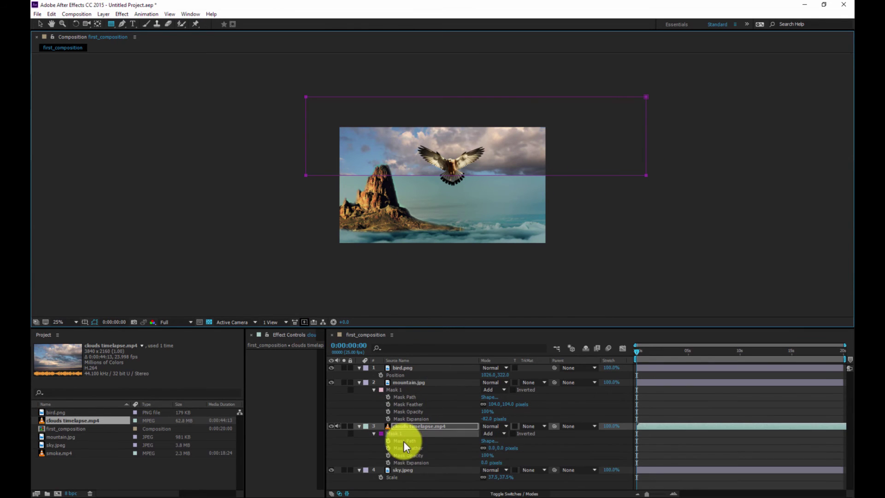
{"action": "left_click_drag", "start_coordinate": [502, 447], "coordinate": [737, 415]}
{"action": "key", "text": "m"}
{"action": "key", "text": "m"}
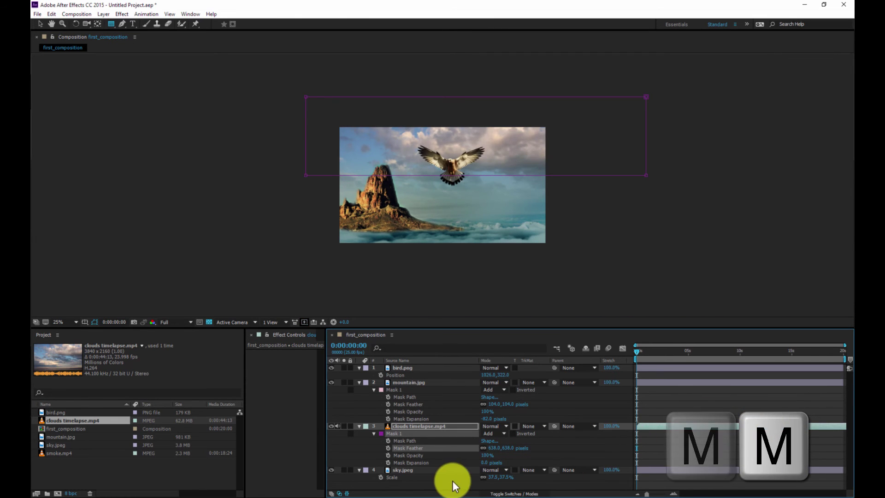
Deselect the clouds timelapse.mp4 layer and scrub the timeline to 0:00:03:09 to check the moving clouds
{"action": "left_click", "coordinate": [452, 480]}
{"action": "left_click", "coordinate": [660, 351]}
{"action": "mouse_move", "coordinate": [663, 350]}
{"action": "left_mouse_down"}
{"action": "mouse_move", "coordinate": [782, 353]}
{"action": "mouse_move", "coordinate": [671, 358]}
{"action": "left_mouse_up"}
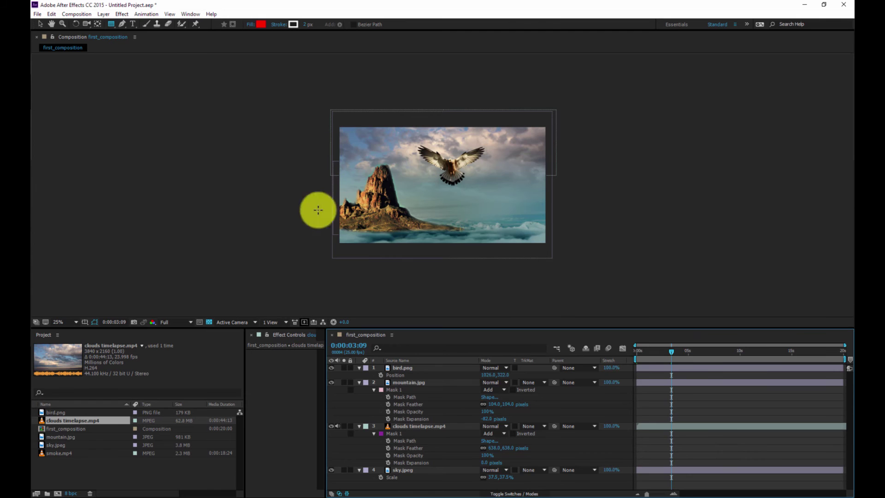
Add smoke.mp4 as the uppermost layer, enlarge and reposition it to cover the whole frame, and move the current time to 0:00:08:20
{"action": "left_click", "coordinate": [145, 474]}
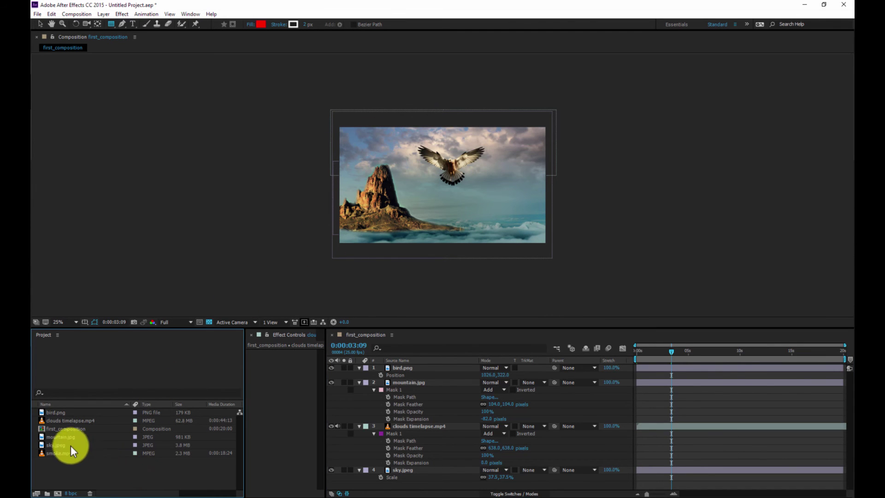
{"action": "left_click_drag", "start_coordinate": [50, 452], "coordinate": [443, 198]}
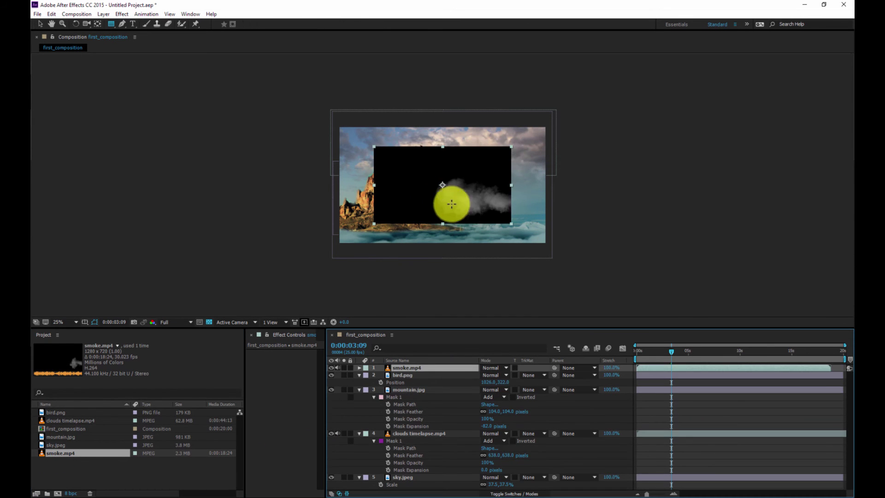
{"action": "left_click", "coordinate": [39, 24]}
{"action": "left_click_drag", "start_coordinate": [511, 224], "coordinate": [619, 288]}
{"action": "left_click_drag", "start_coordinate": [598, 235], "coordinate": [548, 238]}
{"action": "left_click_drag", "start_coordinate": [654, 357], "coordinate": [727, 352]}
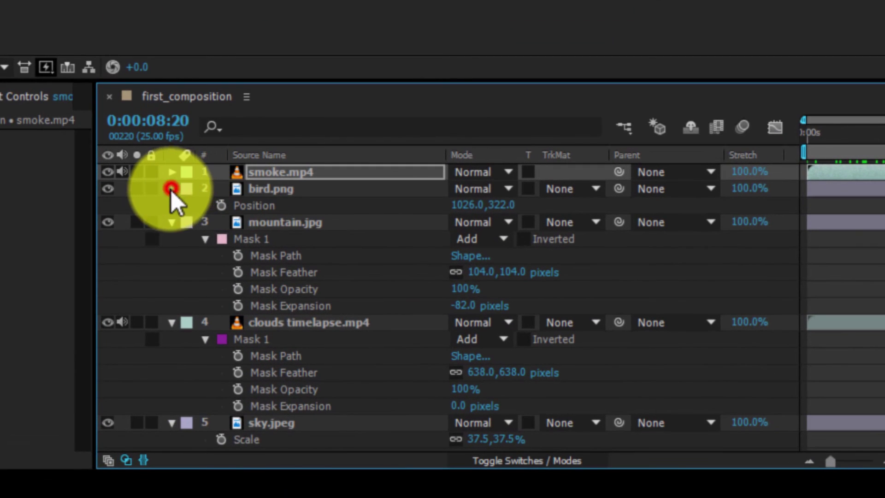
Collapse the expanded properties of the layers below the smoke and set smoke.mp4's blending mode to Screen
{"action": "left_click", "coordinate": [171, 188]}
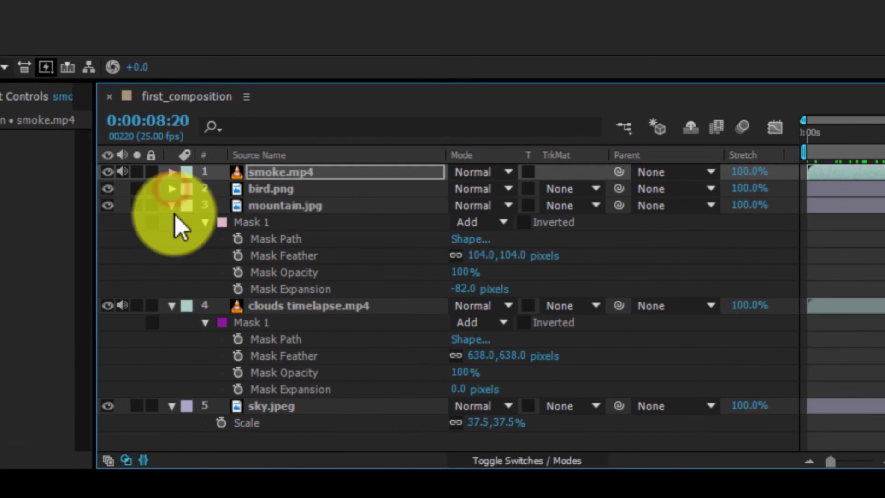
{"action": "left_click", "coordinate": [171, 207]}
{"action": "left_click", "coordinate": [170, 225]}
{"action": "left_click", "coordinate": [172, 239]}
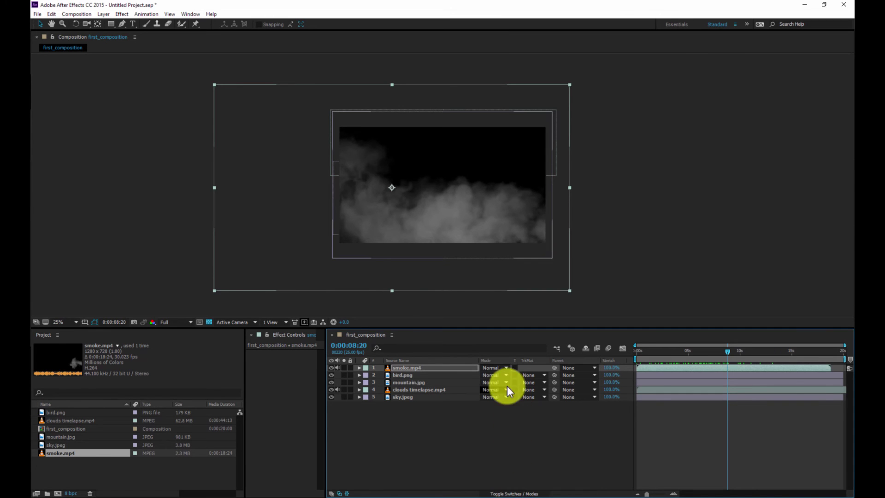
{"action": "left_click", "coordinate": [488, 367]}
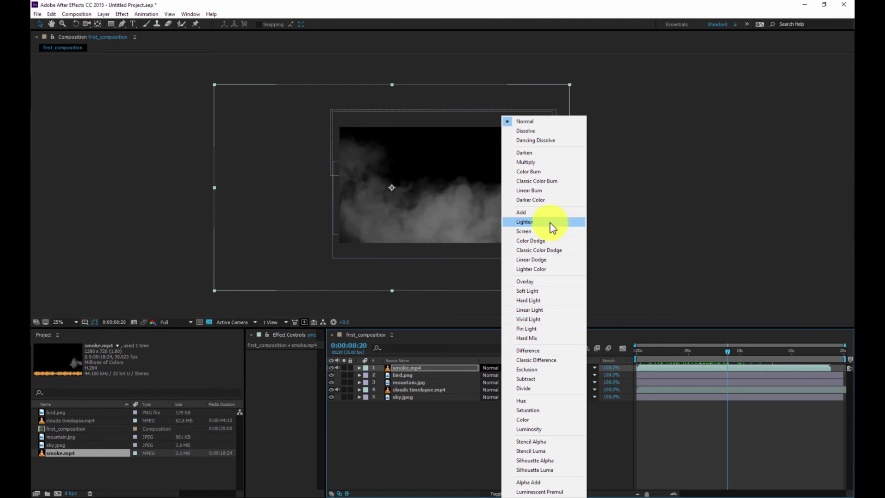
{"action": "left_click", "coordinate": [540, 231]}
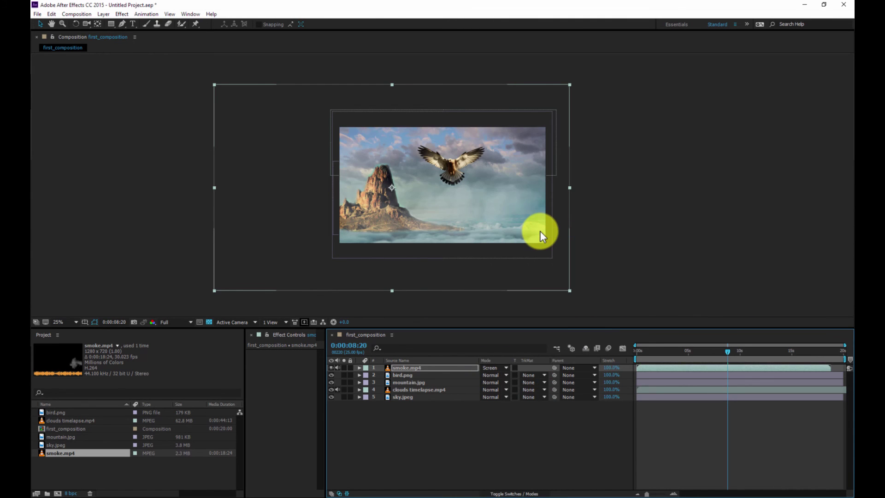
Scrub through the composition to examine the blended smoke at closer view, then return the current time to 0:00:00:00
{"action": "left_click_drag", "start_coordinate": [652, 351], "coordinate": [675, 353]}
{"action": "left_click_drag", "start_coordinate": [682, 354], "coordinate": [724, 356]}
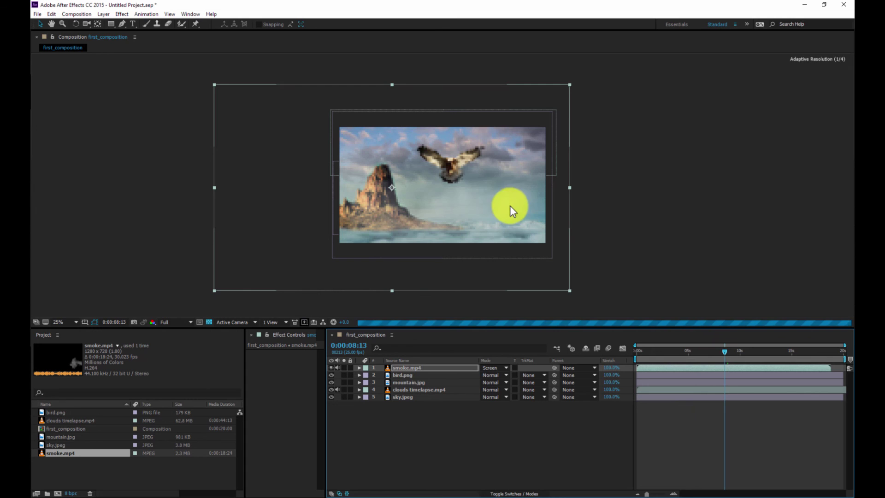
{"action": "key", "text": "F4"}
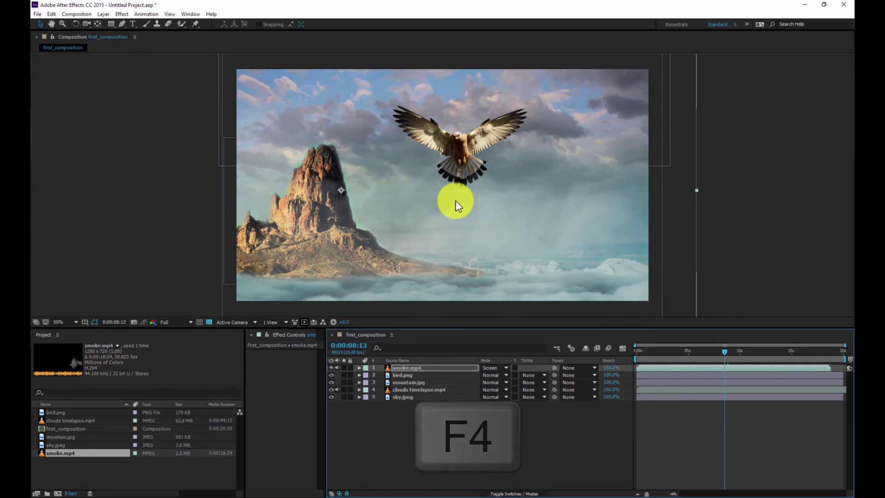
{"action": "left_click_drag", "start_coordinate": [466, 146], "coordinate": [460, 137]}
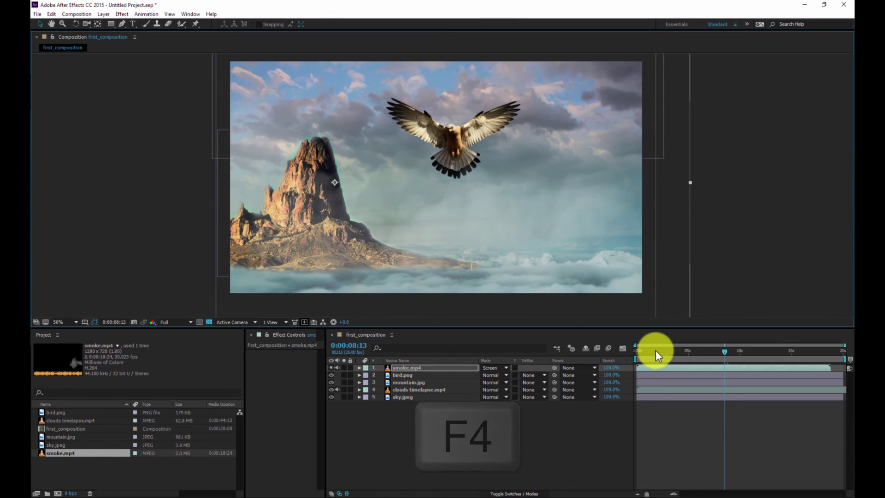
{"action": "left_click_drag", "start_coordinate": [730, 351], "coordinate": [636, 354]}
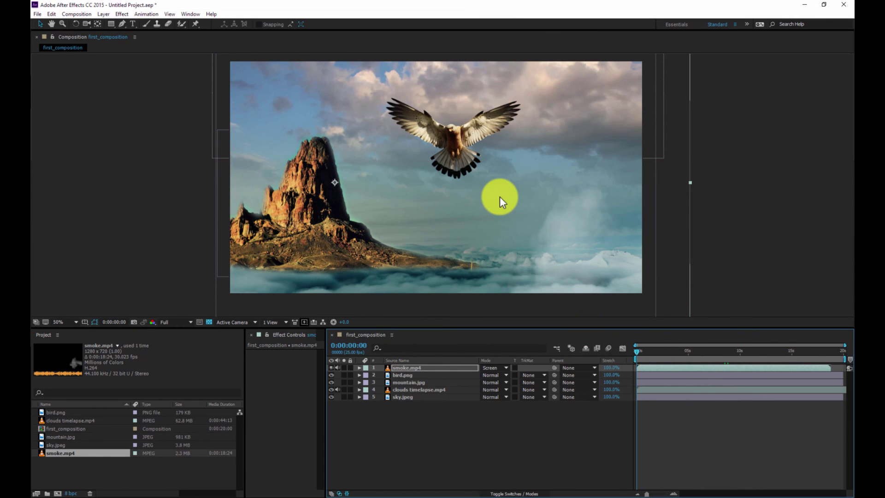
Show the Preview panel, dock it beside the composition view as a tall column, and play the composition from the first frame
{"action": "left_click", "coordinate": [190, 14]}
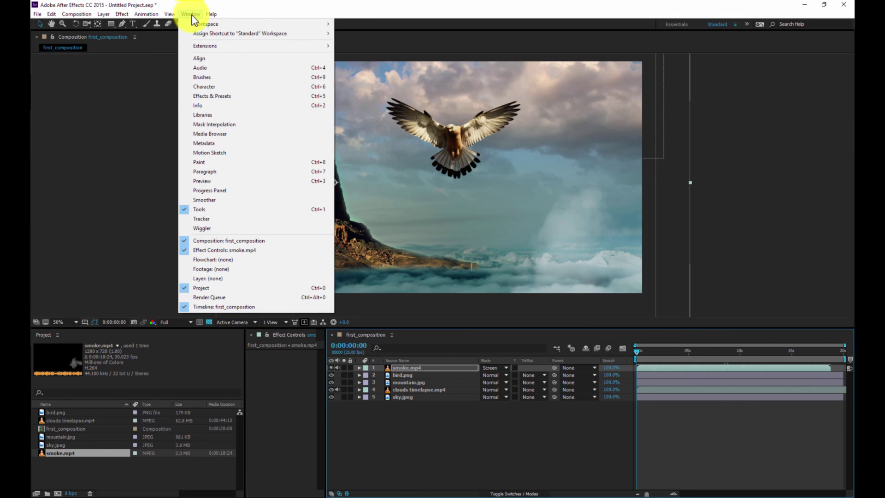
{"action": "left_click", "coordinate": [208, 181]}
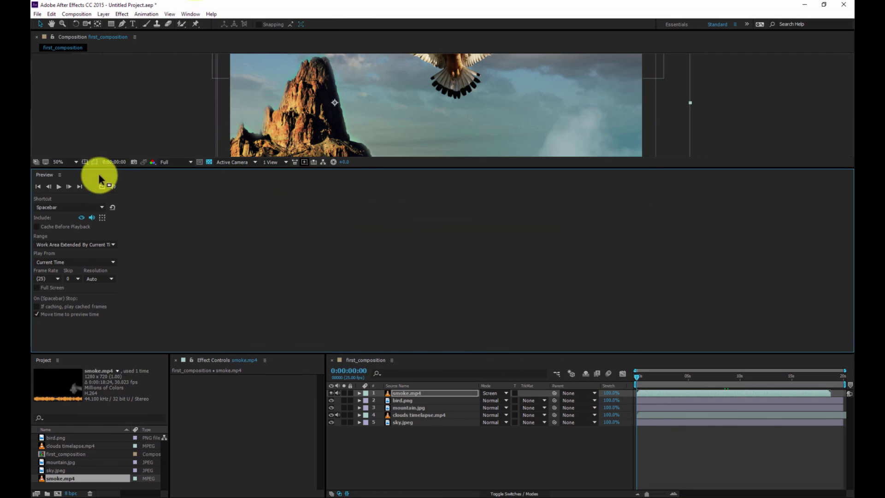
{"action": "left_click_drag", "start_coordinate": [73, 176], "coordinate": [843, 126]}
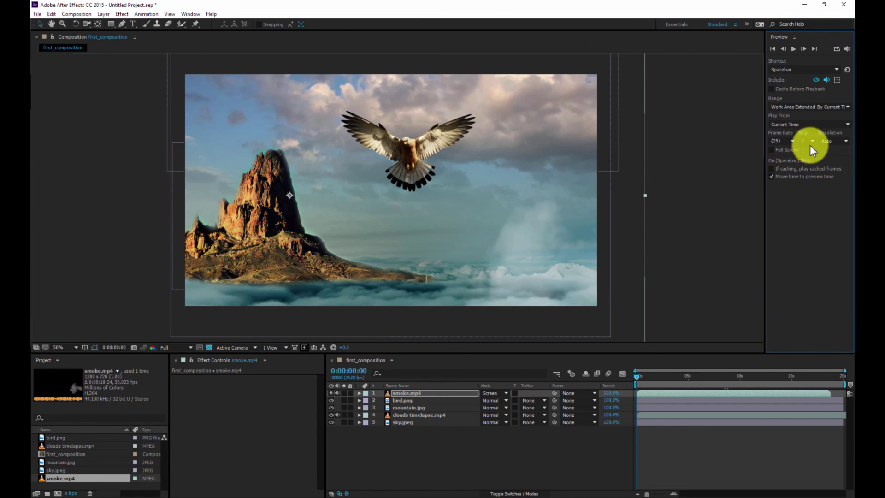
{"action": "left_click", "coordinate": [793, 49]}
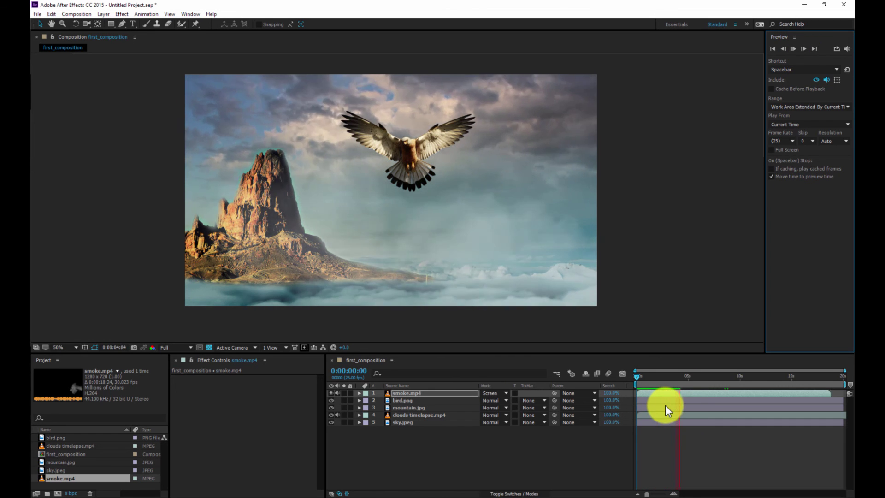
{"action": "key", "text": "0"}
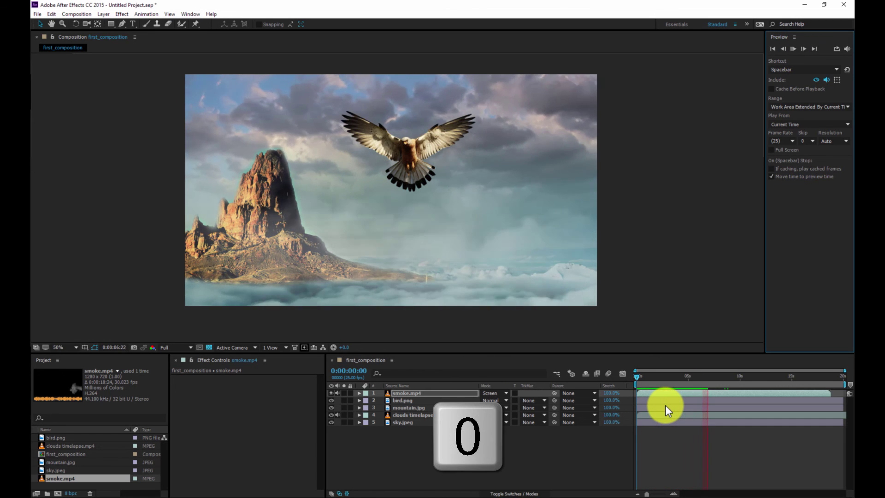